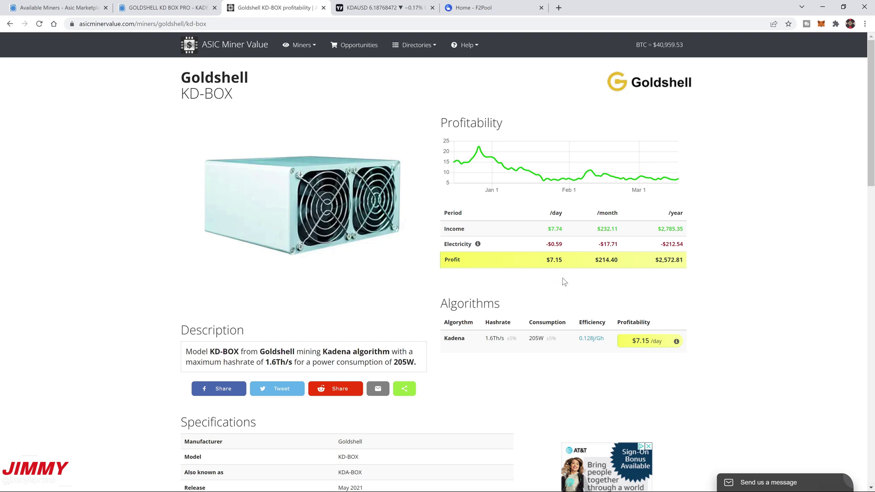
Step: Review the KDA/USD daily chart, rescaling and panning to its highs, then switch to F2Pool
{"action": "left_click", "coordinate": [401, 13]}
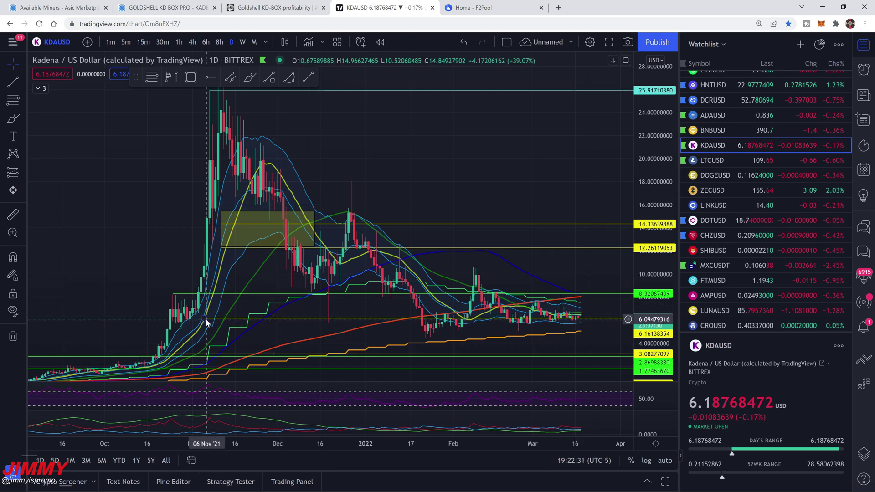
{"action": "left_click_drag", "start_coordinate": [638, 331], "coordinate": [553, 185]}
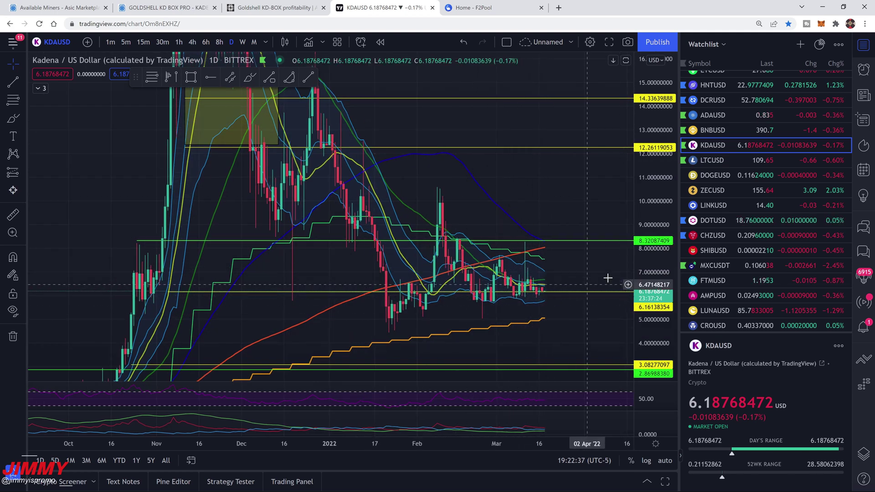
{"action": "left_click_drag", "start_coordinate": [641, 228], "coordinate": [613, 305]}
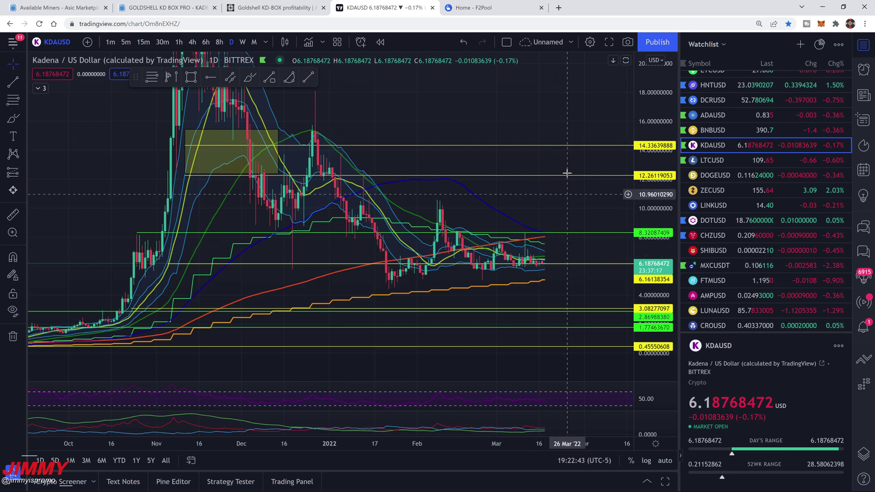
{"action": "left_click_drag", "start_coordinate": [650, 194], "coordinate": [650, 237]}
{"action": "left_click_drag", "start_coordinate": [527, 174], "coordinate": [225, 211]}
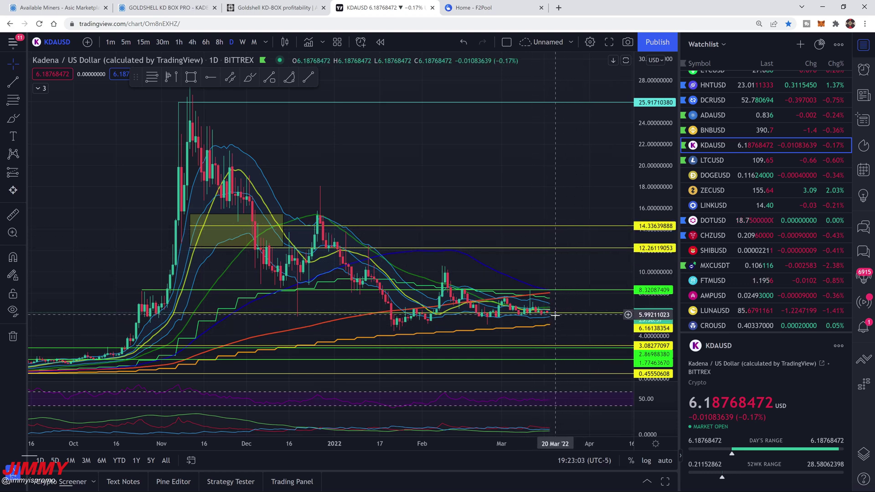
{"action": "key", "text": "ctrl+Tab"}
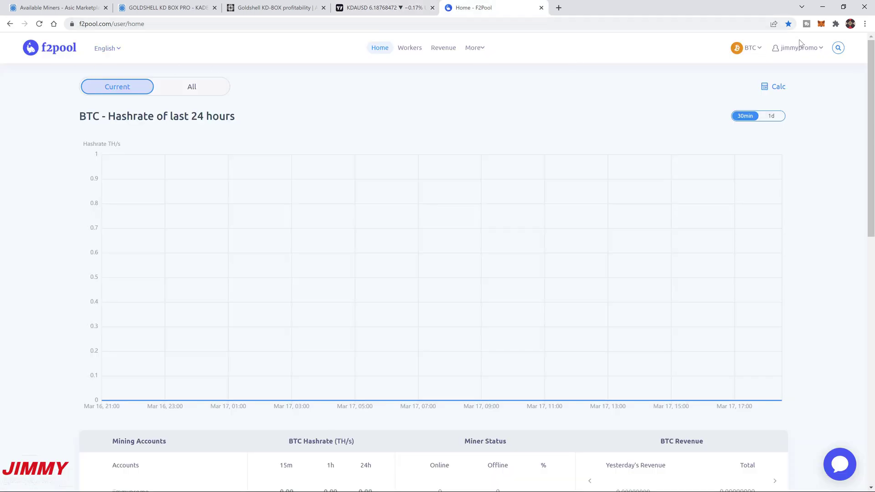
Step: Look up the saved KDA wallet address in F2Pool's login-free account view, then return Homepage
{"action": "left_click", "coordinate": [759, 51]}
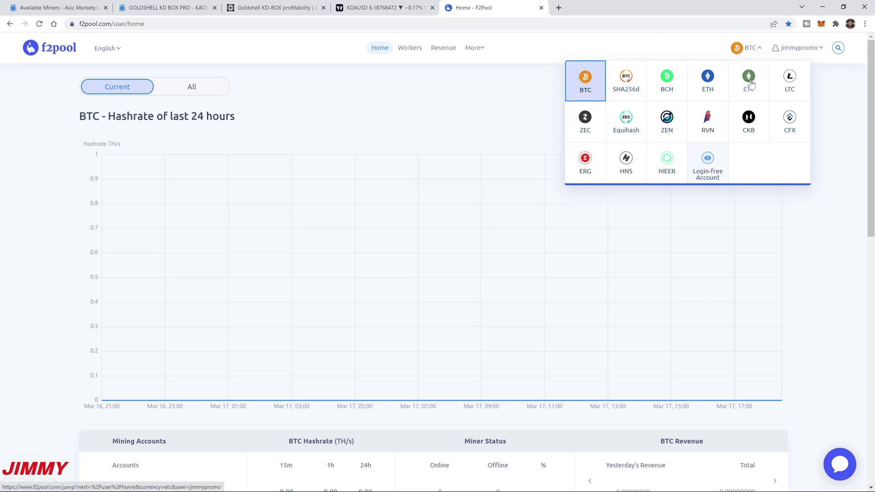
{"action": "left_click", "coordinate": [710, 163]}
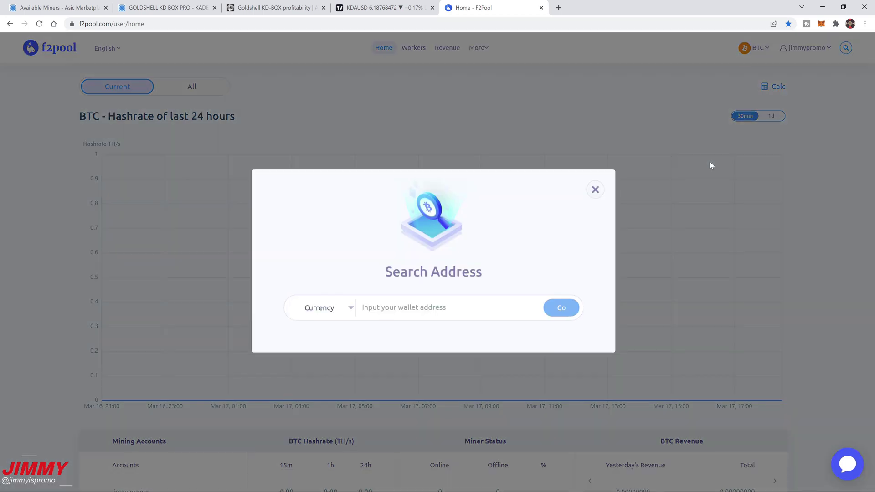
{"action": "left_click", "coordinate": [384, 312]}
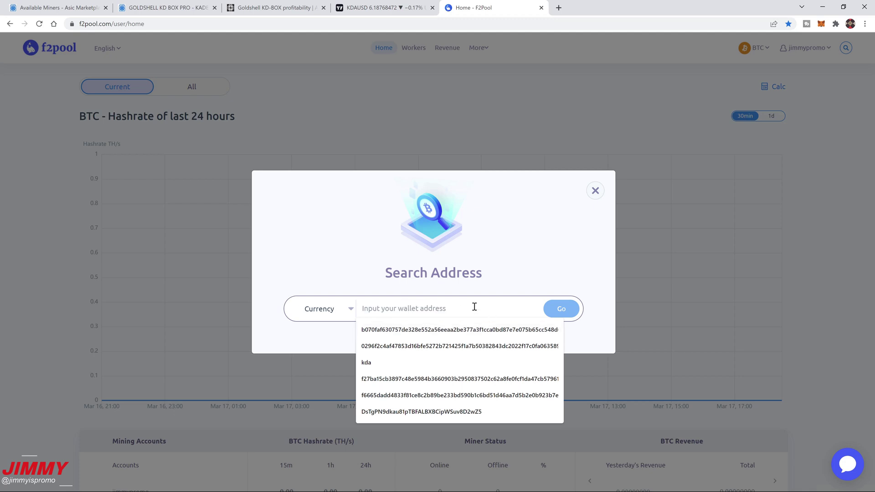
{"action": "left_click", "coordinate": [396, 396]}
{"action": "left_click", "coordinate": [576, 316]}
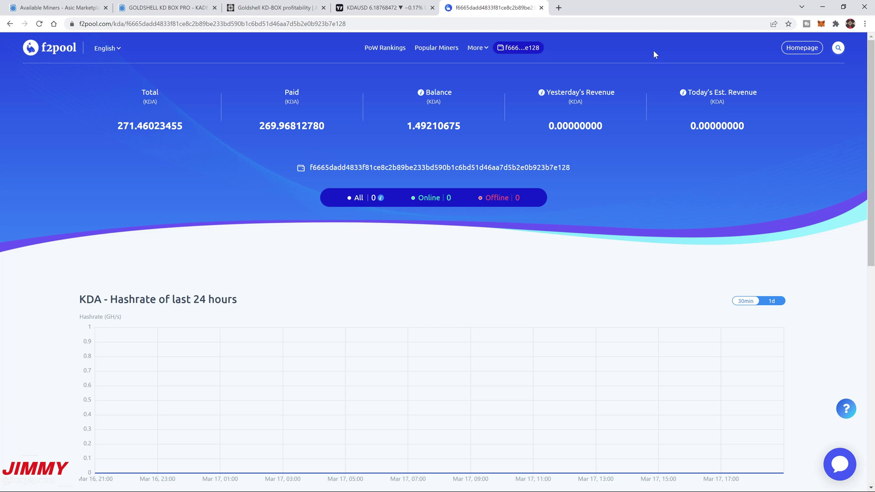
{"action": "left_click", "coordinate": [792, 51]}
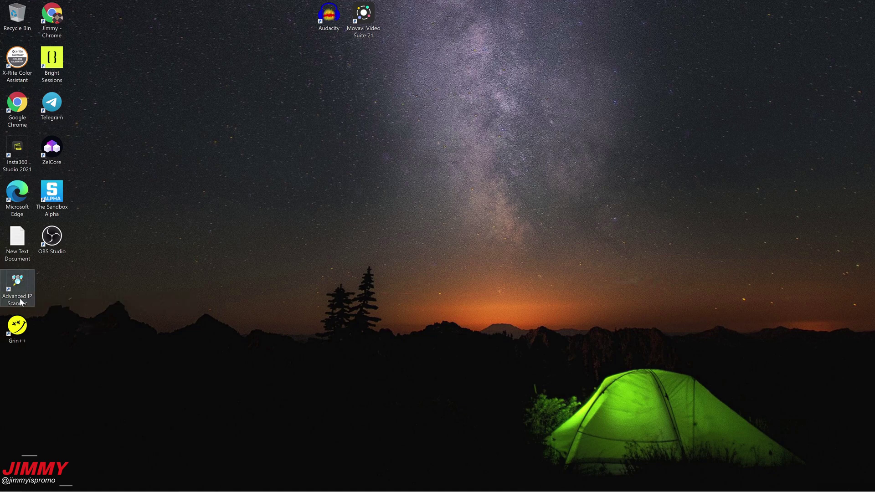
Step: Launch Advanced IP Scanner and scan the 192.168.1.1-254 range
{"action": "double_click", "coordinate": [25, 292]}
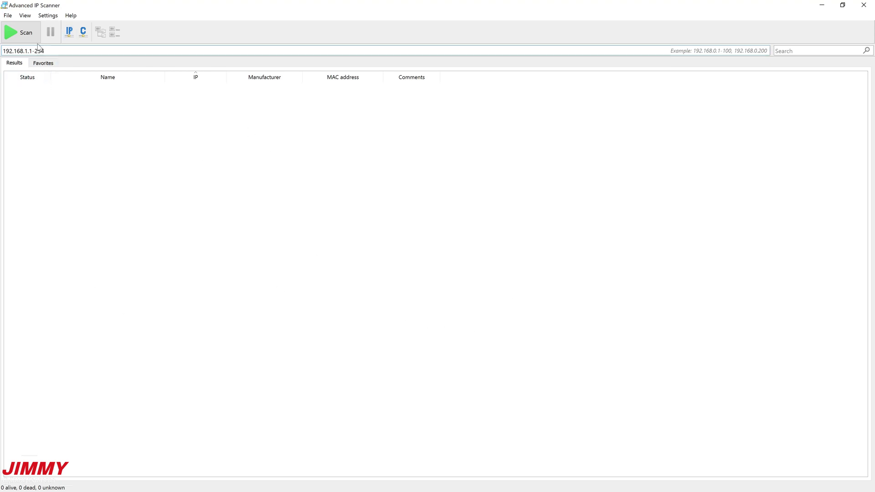
{"action": "left_click", "coordinate": [24, 33]}
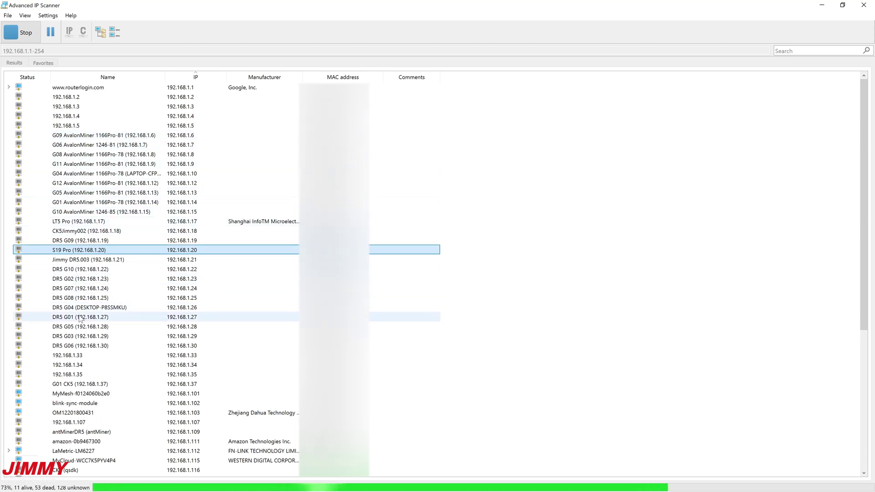
{"action": "scroll", "coordinate": [85, 435], "scroll_direction": "down", "scroll_amount": 8}
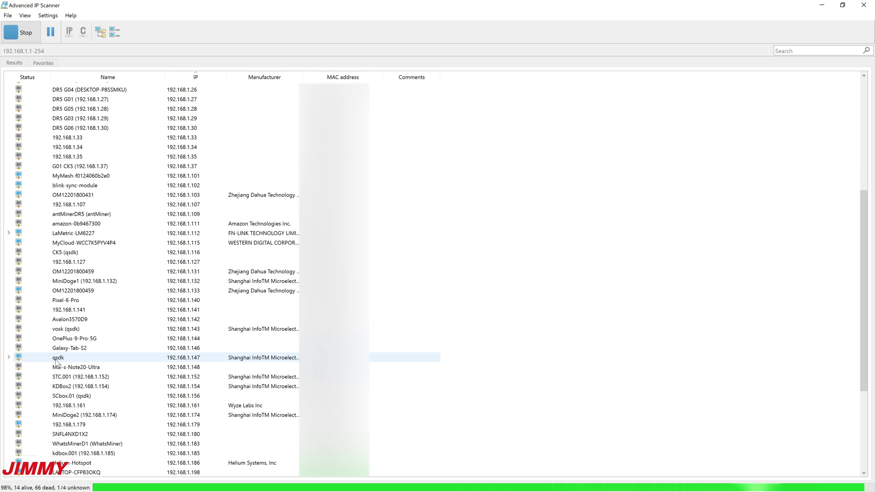
Step: Rename the device at 192.168.1.147 to 'kdbox pro' and expand its services
{"action": "left_click", "coordinate": [58, 360]}
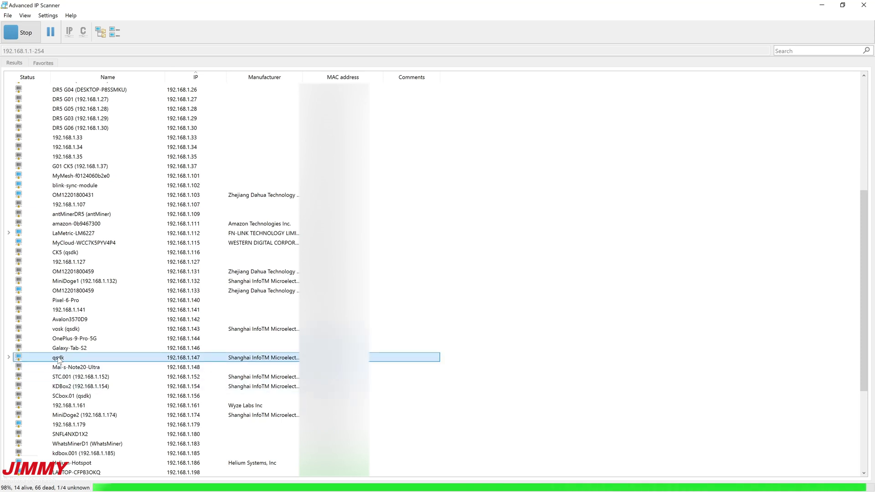
{"action": "left_click", "coordinate": [57, 359]}
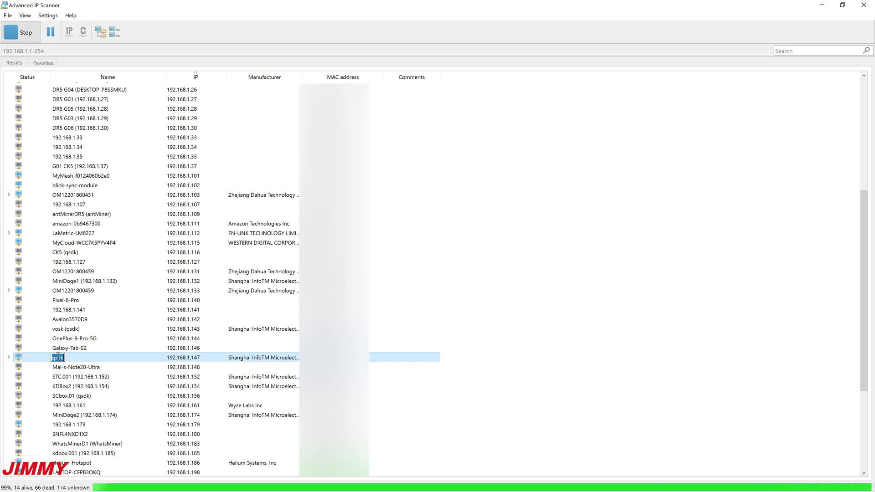
{"action": "type", "text": "k"}
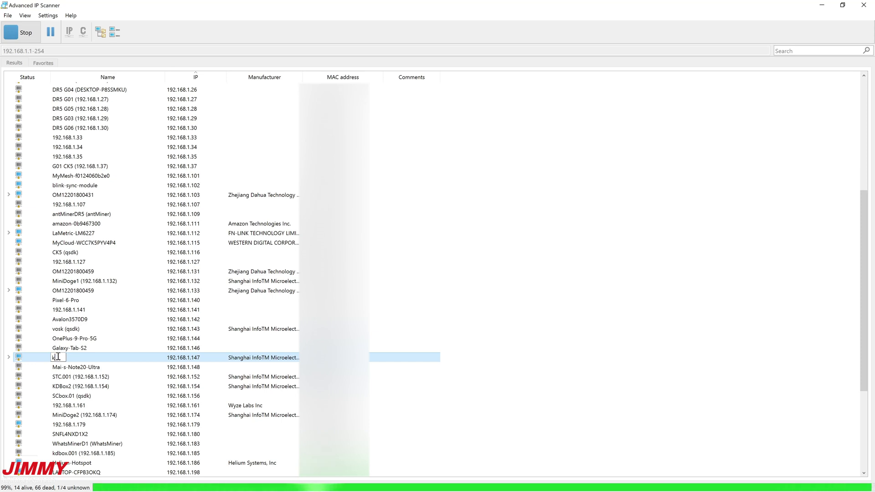
{"action": "type", "text": "dbox pro"}
{"action": "key", "text": "Return"}
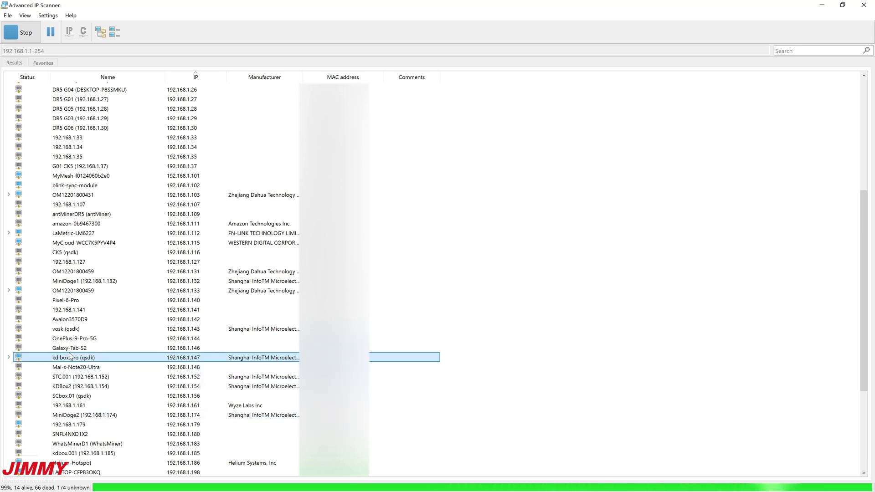
{"action": "left_click", "coordinate": [10, 358]}
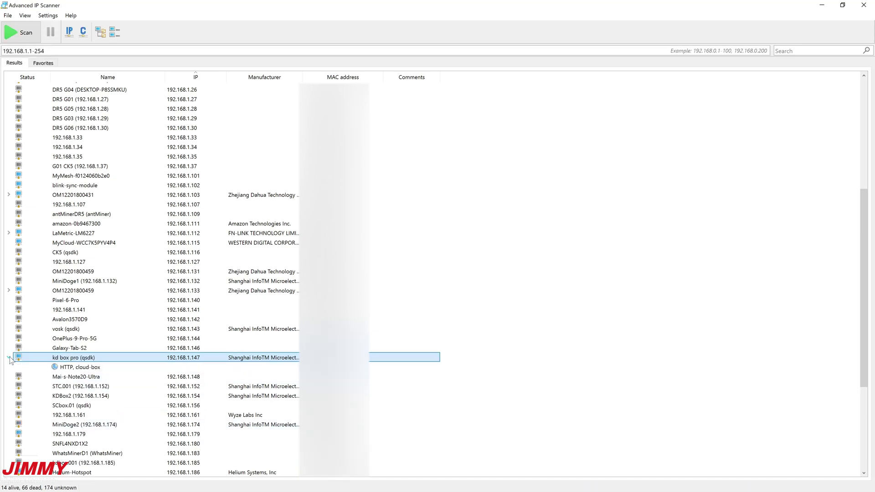
Step: Open the miner's web page at 192.168.1.147 and switch it to English
{"action": "double_click", "coordinate": [81, 368]}
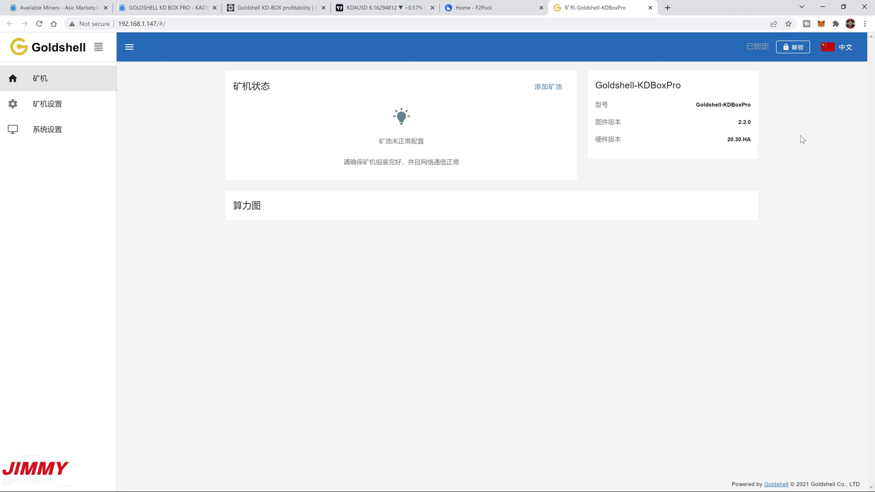
{"action": "left_click", "coordinate": [836, 45]}
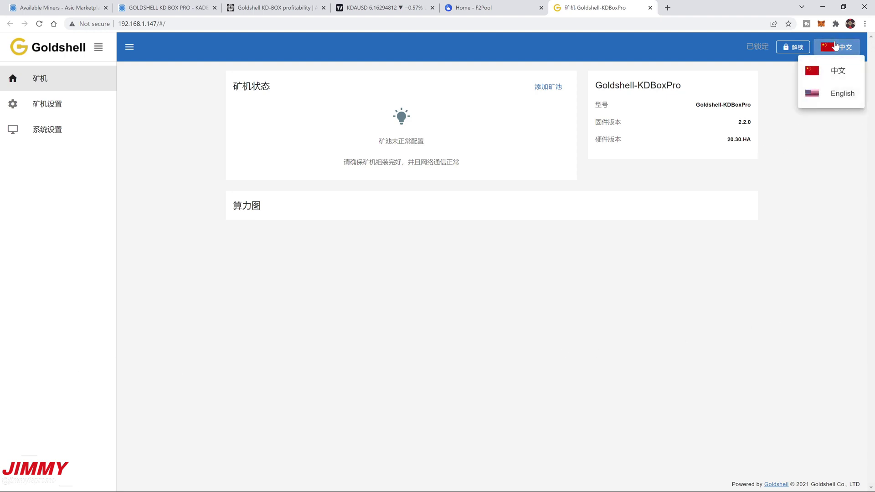
{"action": "left_click", "coordinate": [843, 94]}
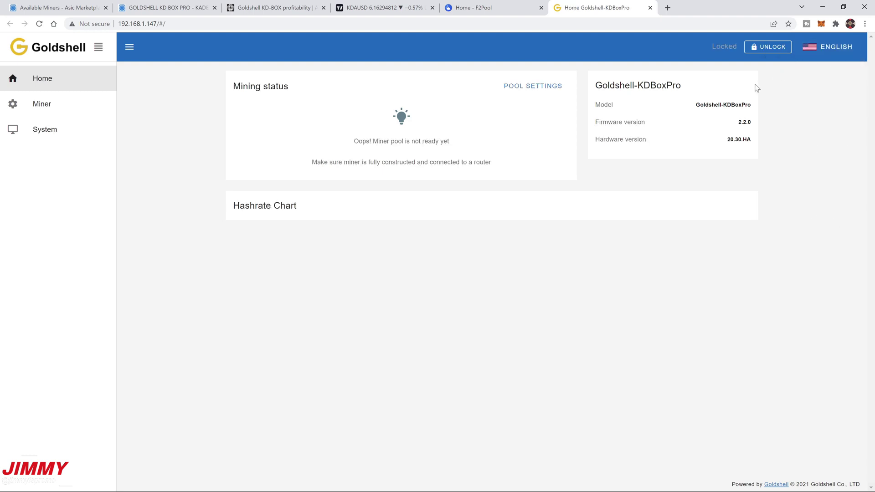
Step: Inspect the Goldshell-KDBoxPro title and model details, then open the login to unlock the miner
{"action": "left_click", "coordinate": [624, 106]}
{"action": "left_click_drag", "start_coordinate": [605, 90], "coordinate": [700, 83]}
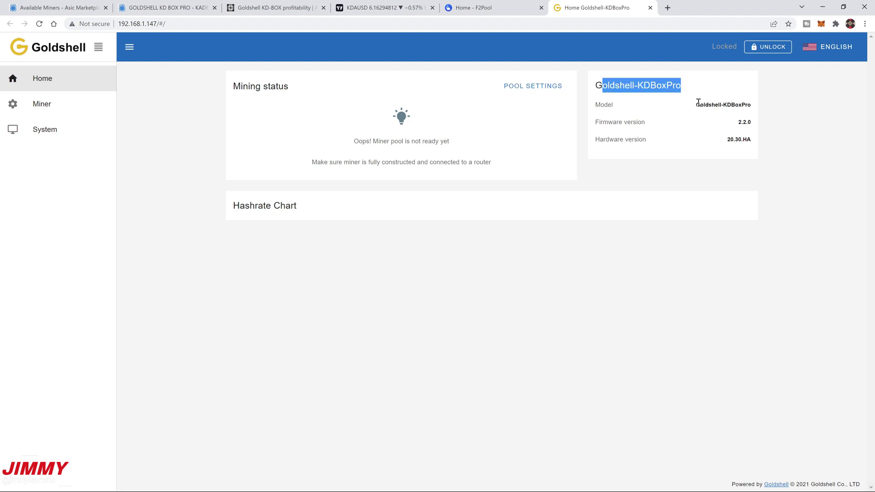
{"action": "left_click", "coordinate": [698, 102]}
{"action": "left_click_drag", "start_coordinate": [600, 86], "coordinate": [778, 108]}
{"action": "left_click", "coordinate": [693, 91]}
{"action": "left_click", "coordinate": [759, 121]}
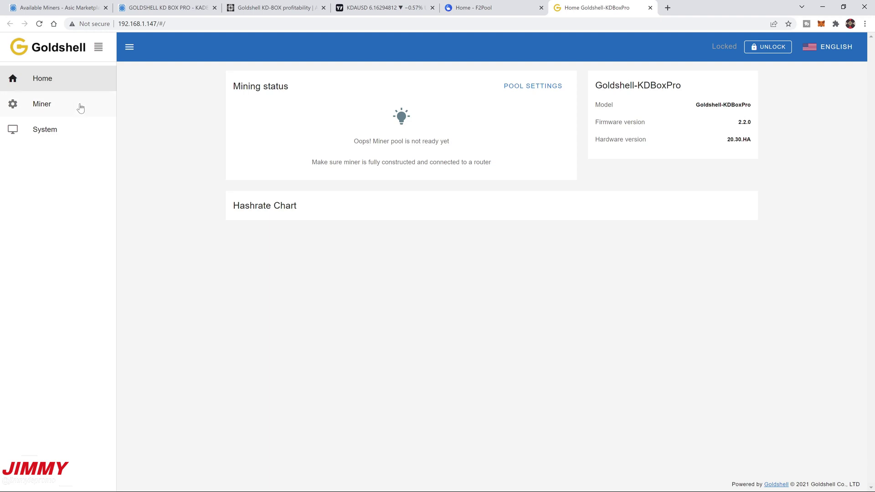
{"action": "left_click", "coordinate": [769, 51]}
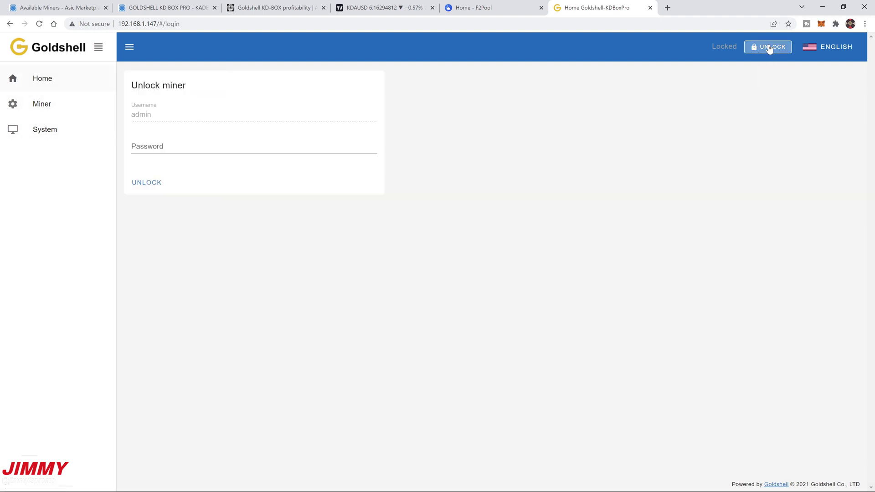
{"action": "left_click", "coordinate": [183, 147]}
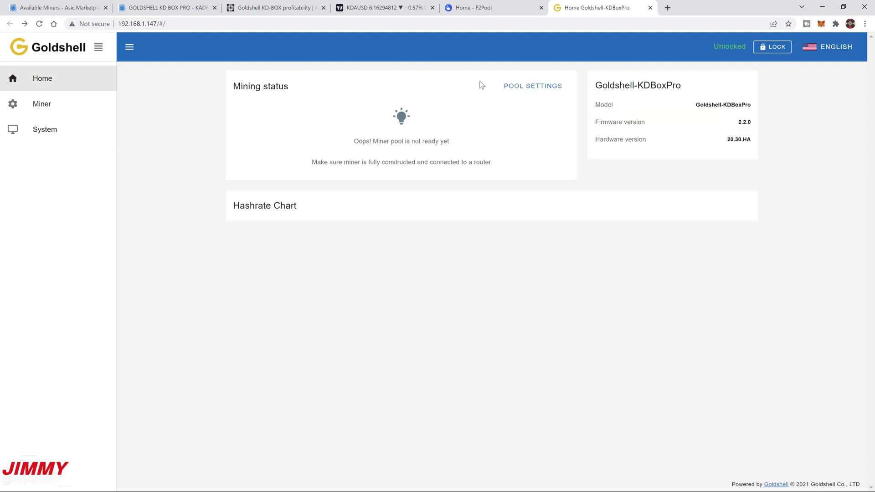
Step: Remove the existing pool from the Miner configuration page
{"action": "left_click", "coordinate": [42, 104]}
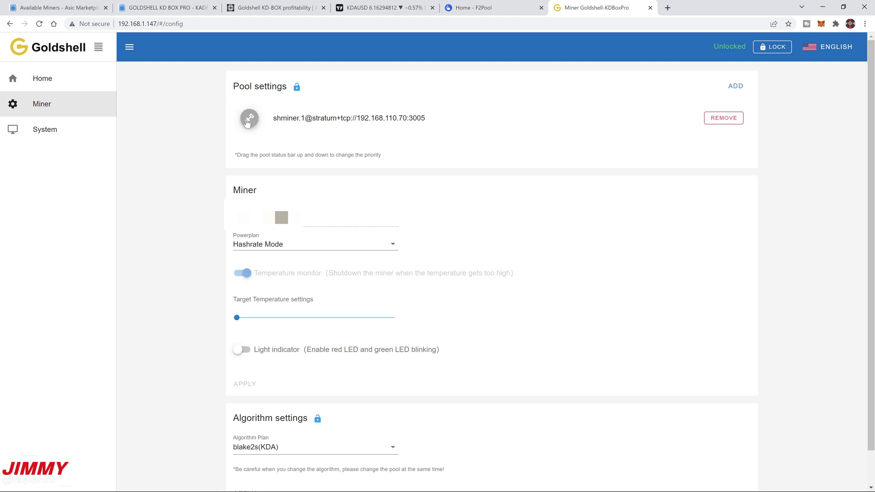
{"action": "left_click", "coordinate": [723, 119]}
{"action": "left_click", "coordinate": [477, 286]}
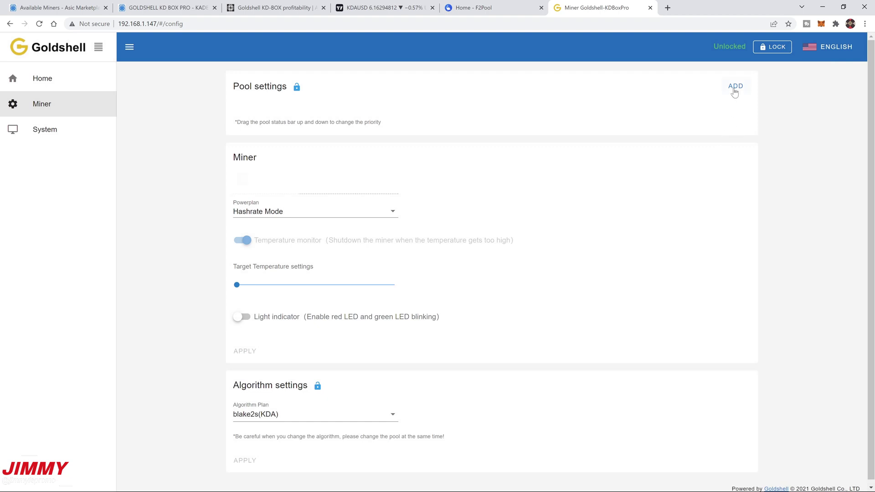
Step: Add a new pool using the F2Pool preset kda.f2pool.com:5400, leaving Miner Name to fill
{"action": "left_click", "coordinate": [735, 88]}
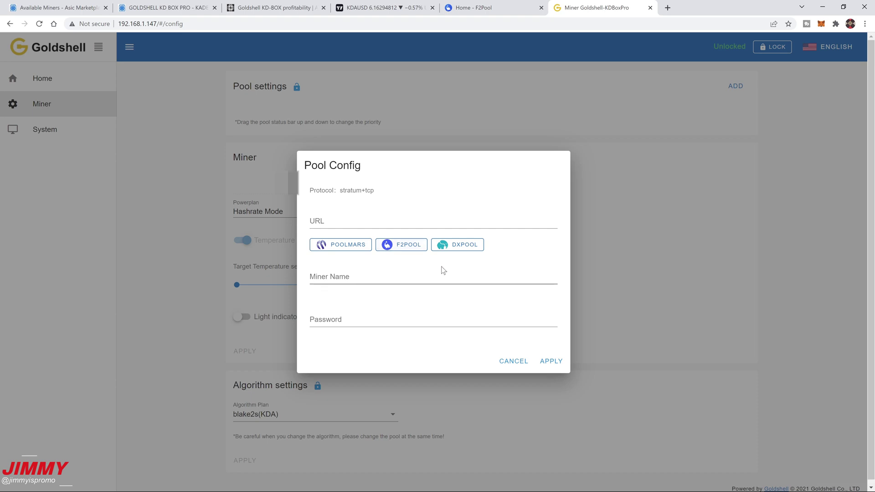
{"action": "left_click", "coordinate": [411, 250]}
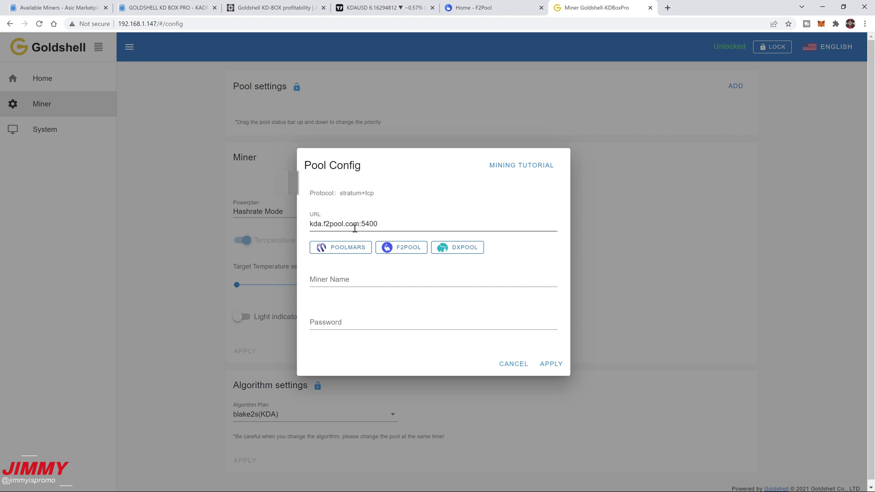
{"action": "left_click", "coordinate": [322, 280]}
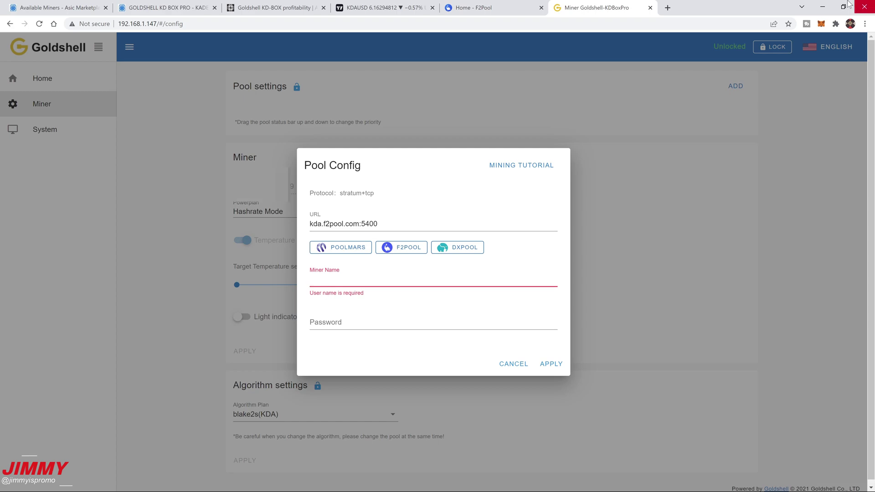
{"action": "left_click", "coordinate": [823, 7]}
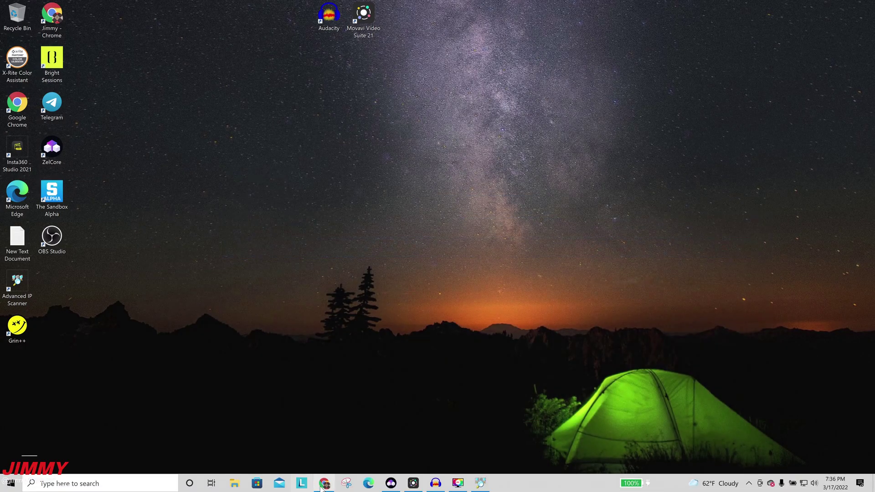
Step: Copy the Kadena account address from ZelCore's Receive panel, then minimize ZelCore
{"action": "mouse_move", "coordinate": [323, 488]}
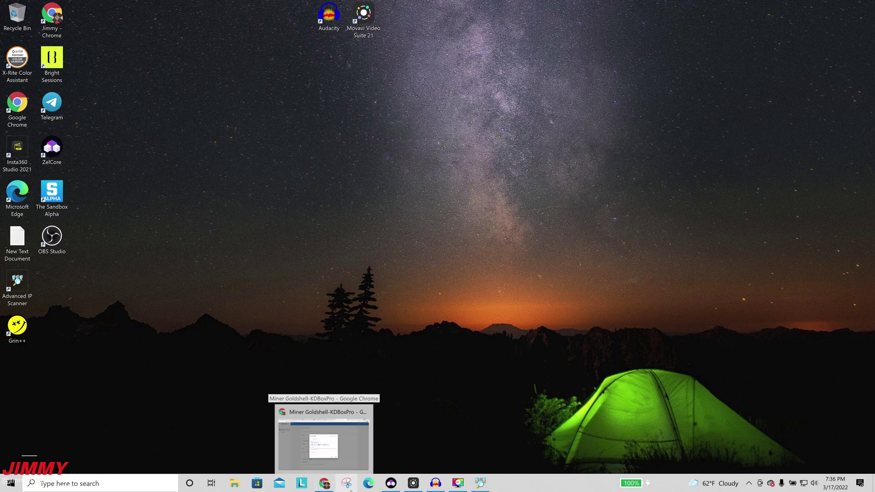
{"action": "left_click", "coordinate": [391, 483]}
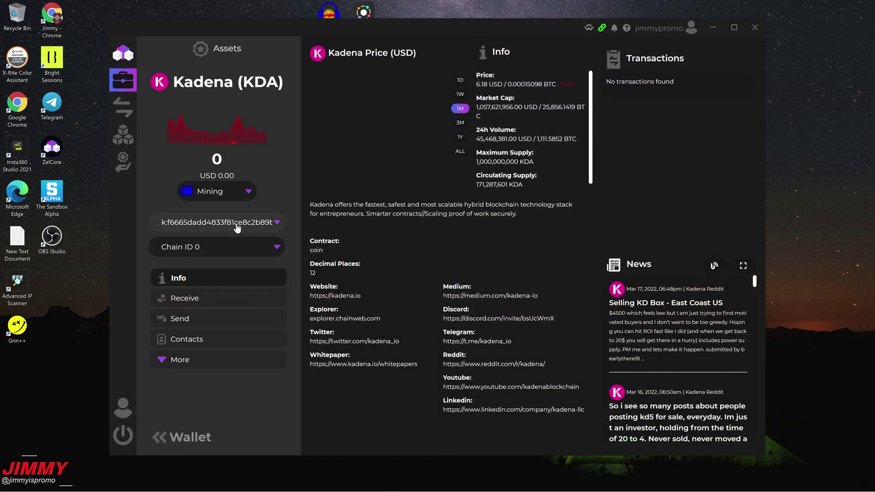
{"action": "left_click", "coordinate": [190, 230]}
{"action": "left_click", "coordinate": [188, 305]}
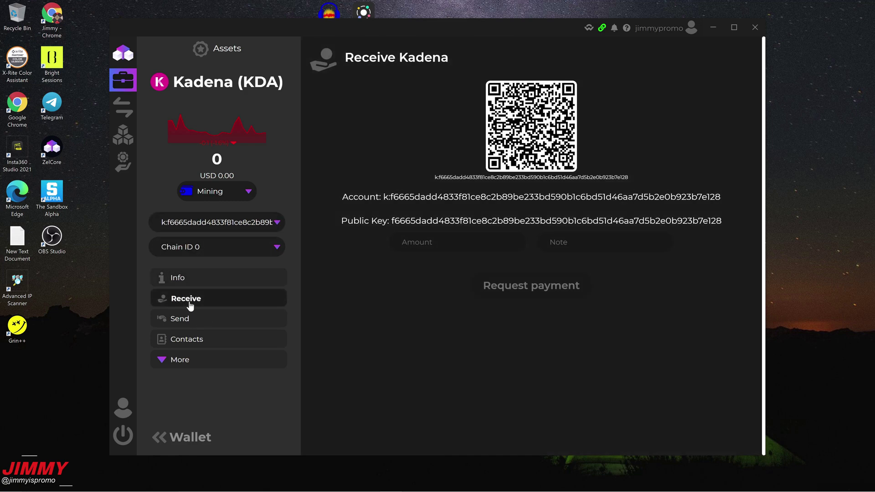
{"action": "left_click", "coordinate": [427, 197]}
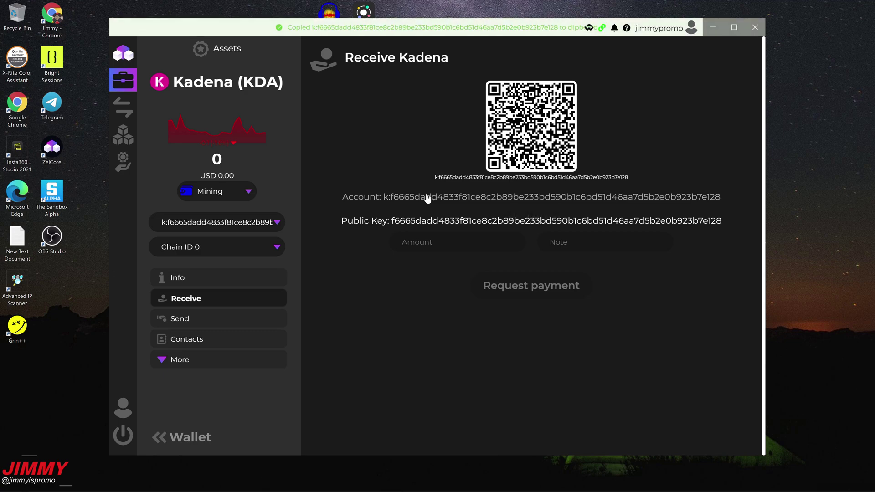
{"action": "left_click", "coordinate": [713, 27]}
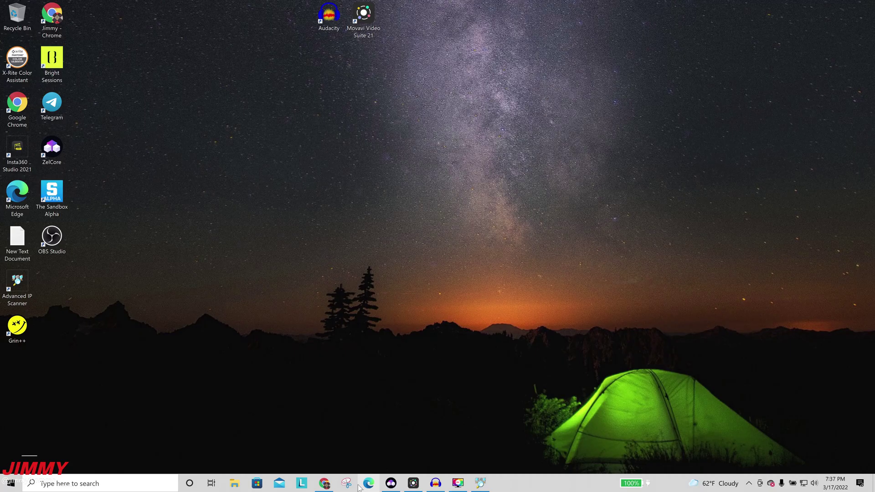
Step: Set Miner Name to the pasted Kadena address plus '.004', enter the password, and apply
{"action": "left_click", "coordinate": [347, 484]}
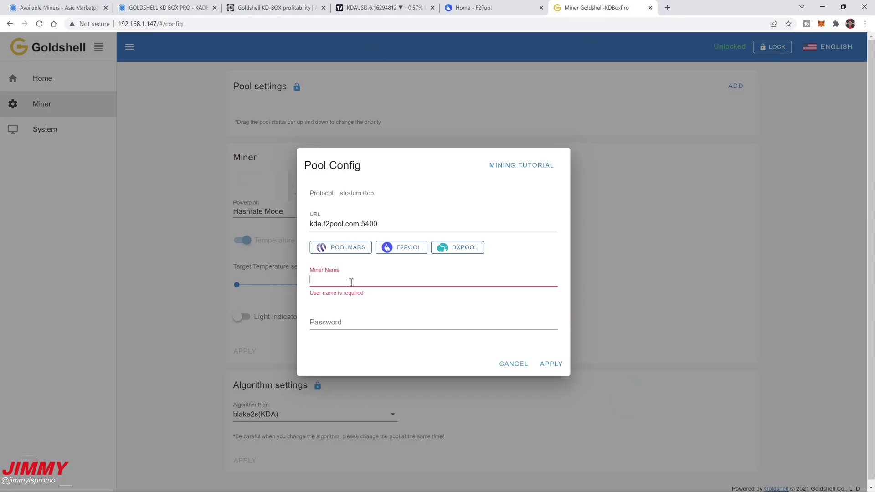
{"action": "type", "text": "k:f6665dadd4833f81ce8c2b89be233bd590b1c6bd51d46aa7d5b2e0b923b7e128"}
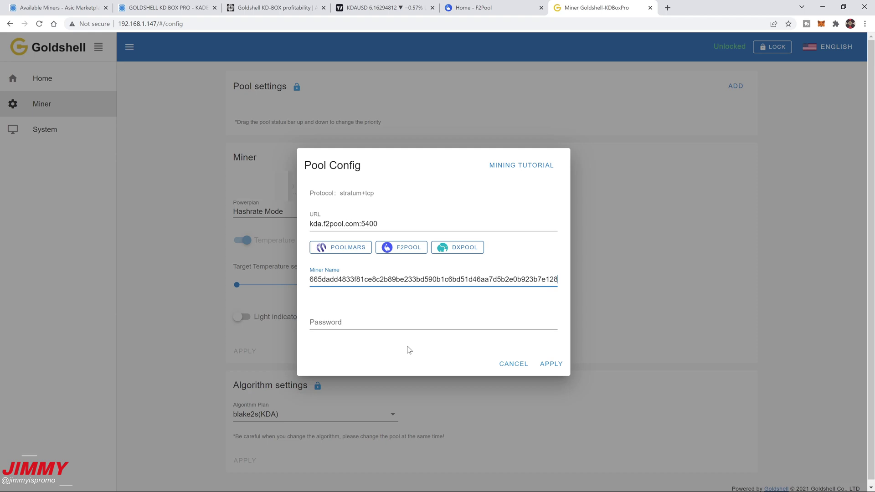
{"action": "type", "text": ".004"}
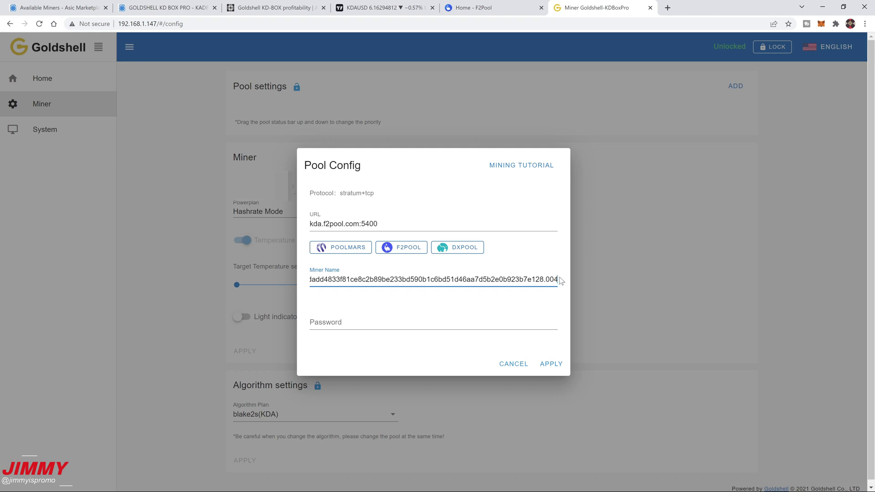
{"action": "left_click", "coordinate": [360, 329]}
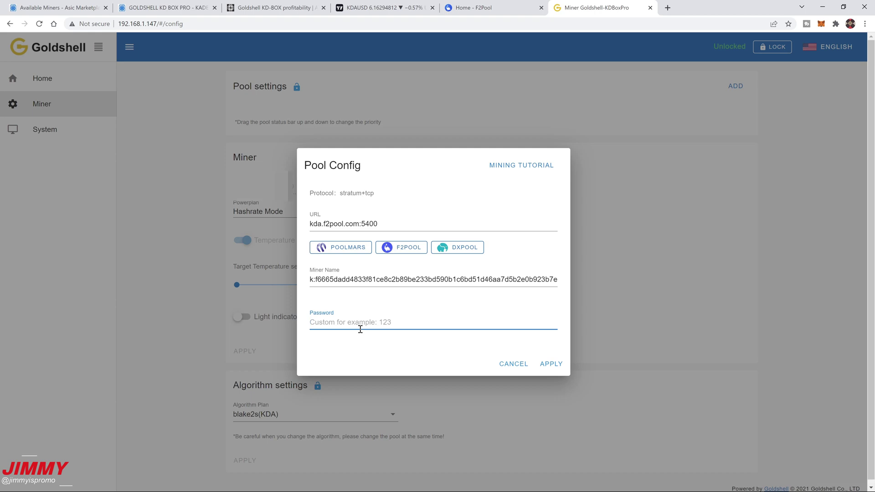
{"action": "key", "text": "ctrl+v"}
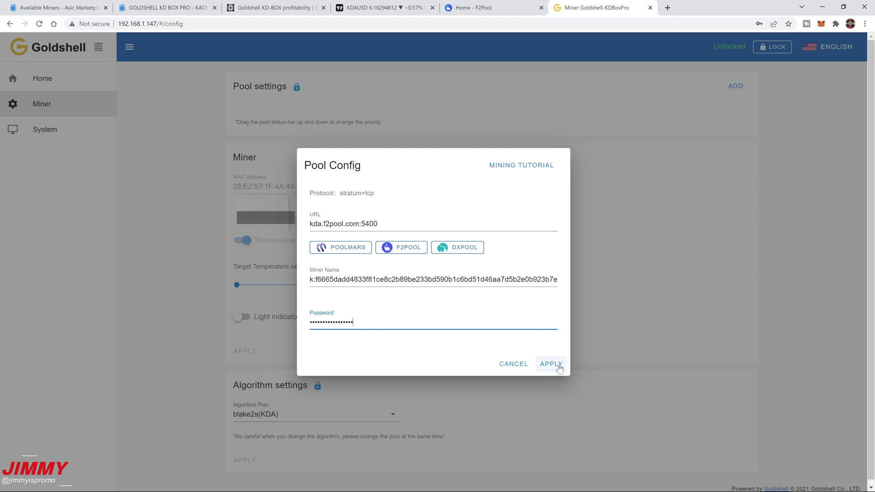
{"action": "left_click", "coordinate": [552, 364]}
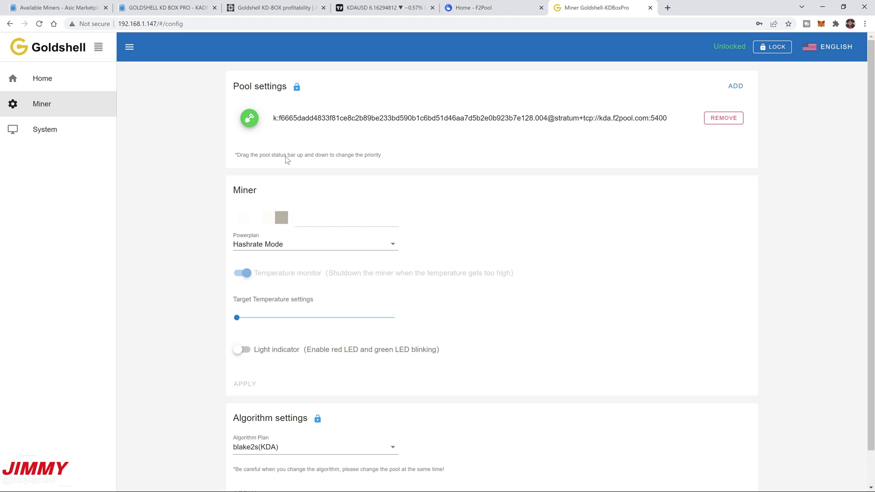
Step: View the System page's network (DHCP, Auto DNS) and WiFi settings
{"action": "left_click", "coordinate": [38, 130]}
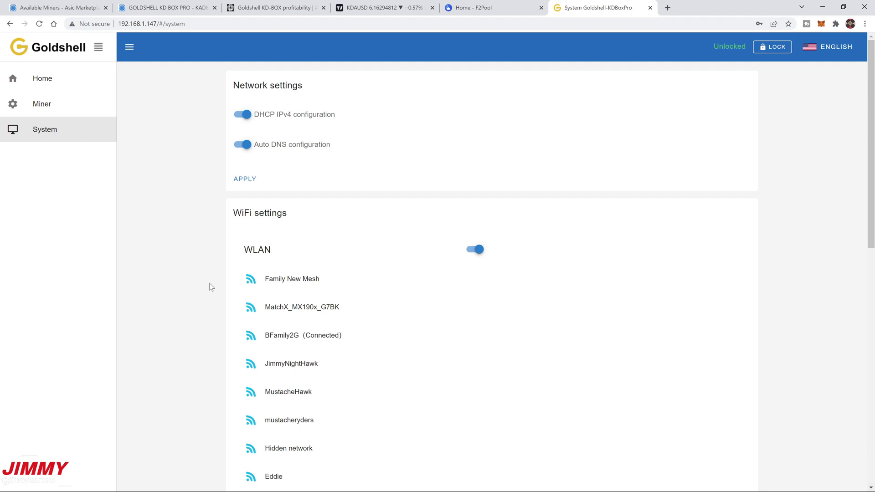
{"action": "left_click_drag", "start_coordinate": [285, 226], "coordinate": [172, 215]}
{"action": "left_click", "coordinate": [185, 231]}
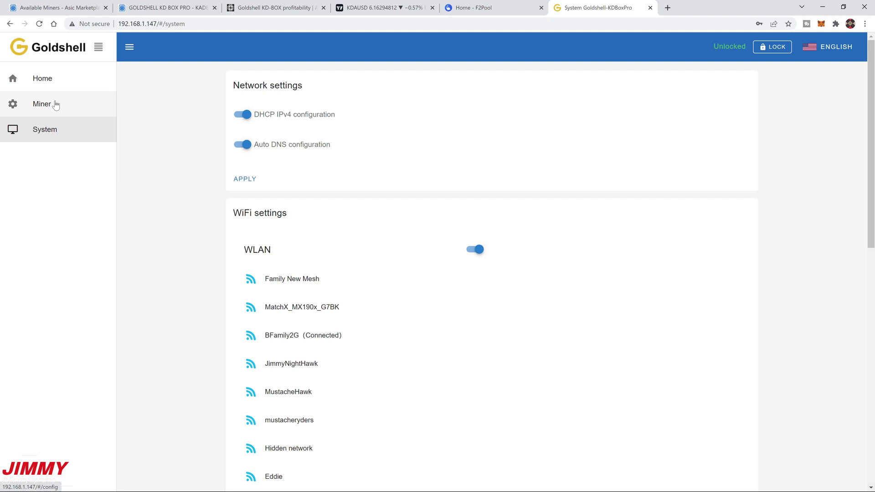
Step: Return to the Home dashboard and reload it for fresh mining stats
{"action": "left_click", "coordinate": [55, 77]}
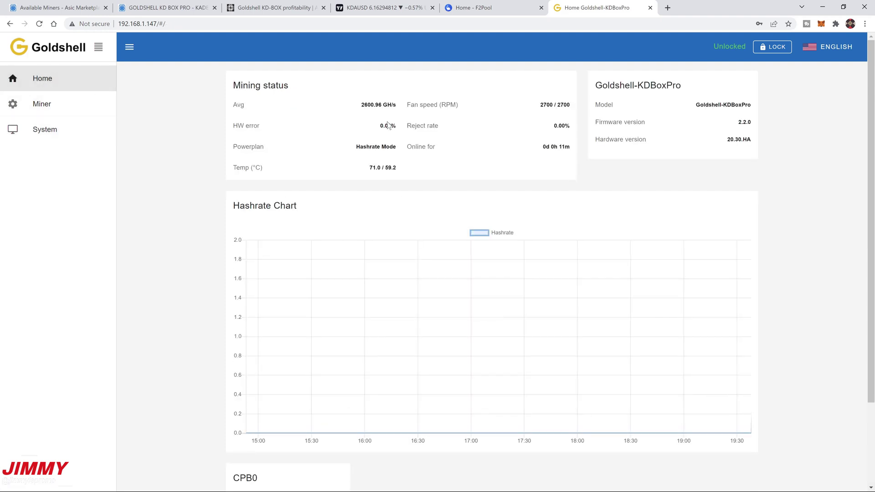
{"action": "triple_click", "coordinate": [560, 105]}
{"action": "left_click", "coordinate": [543, 121]}
{"action": "left_click", "coordinate": [38, 25]}
{"action": "left_click", "coordinate": [38, 25]}
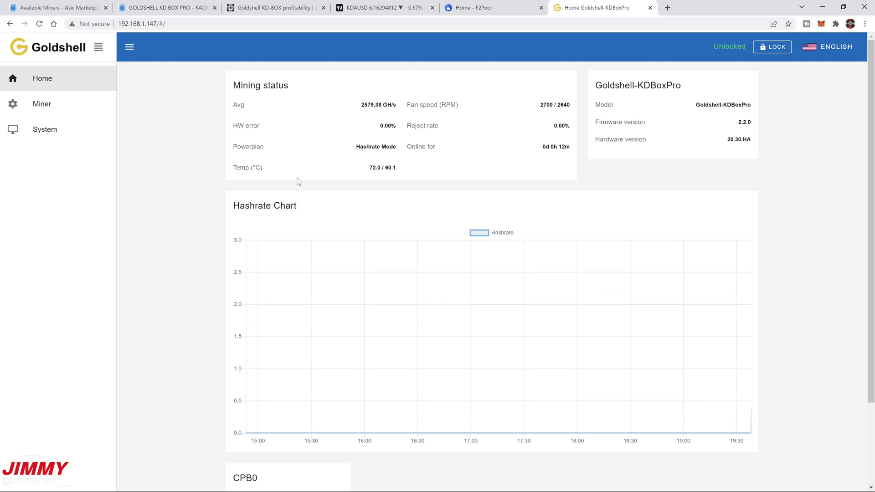
Step: Check the CPB0 board's stats: about 2563 GH/s, 84 accepted shares, 0 rejects
{"action": "mouse_move", "coordinate": [760, 427]}
{"action": "mouse_move", "coordinate": [752, 412]}
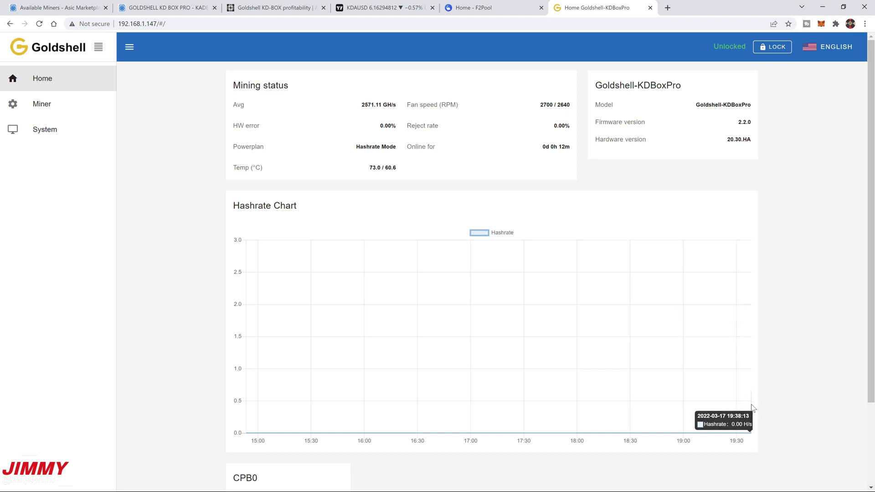
{"action": "mouse_move", "coordinate": [700, 390]}
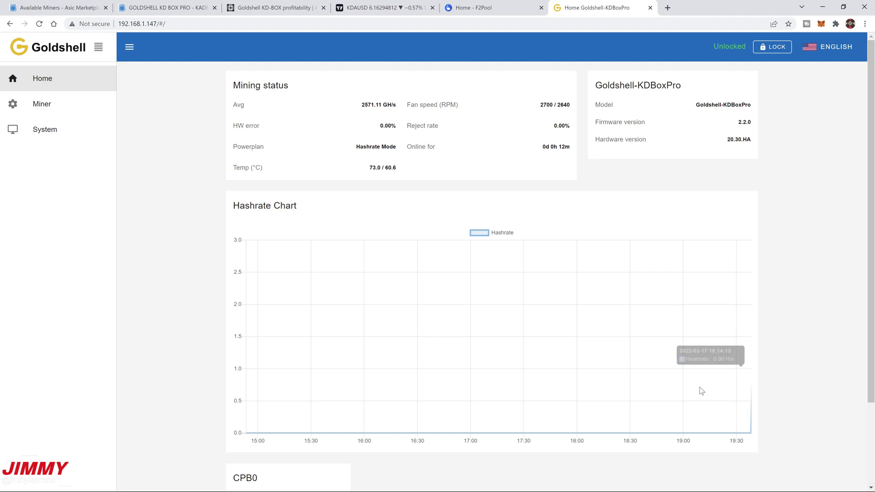
{"action": "scroll", "coordinate": [137, 337], "scroll_direction": "down", "scroll_amount": 2}
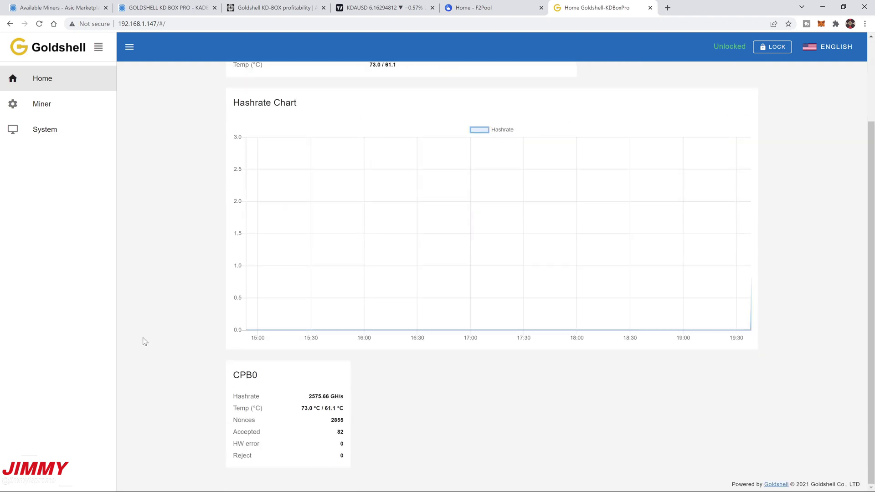
{"action": "left_click_drag", "start_coordinate": [239, 375], "coordinate": [387, 491]}
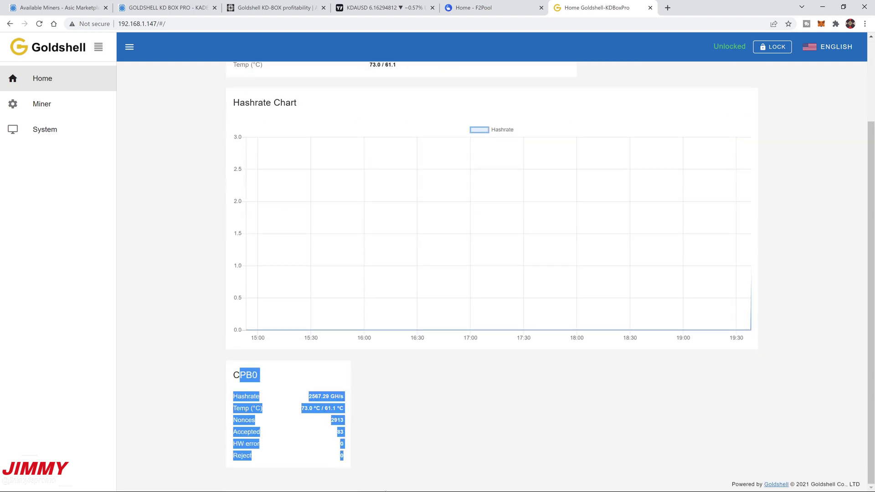
{"action": "left_click", "coordinate": [369, 463]}
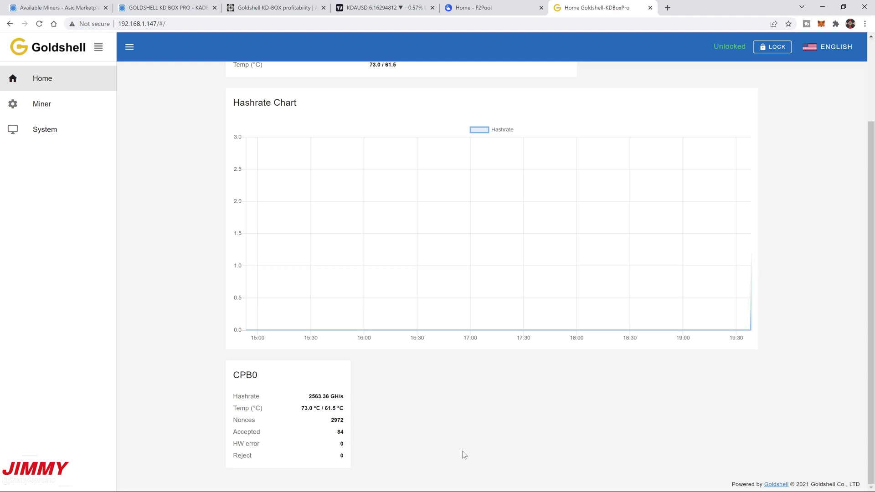
{"action": "scroll", "coordinate": [464, 455], "scroll_direction": "up", "scroll_amount": 2}
Step: Look up the Kadena wallet on F2Pool's login-free KDA page, showing 1 worker online
{"action": "left_click", "coordinate": [465, 5]}
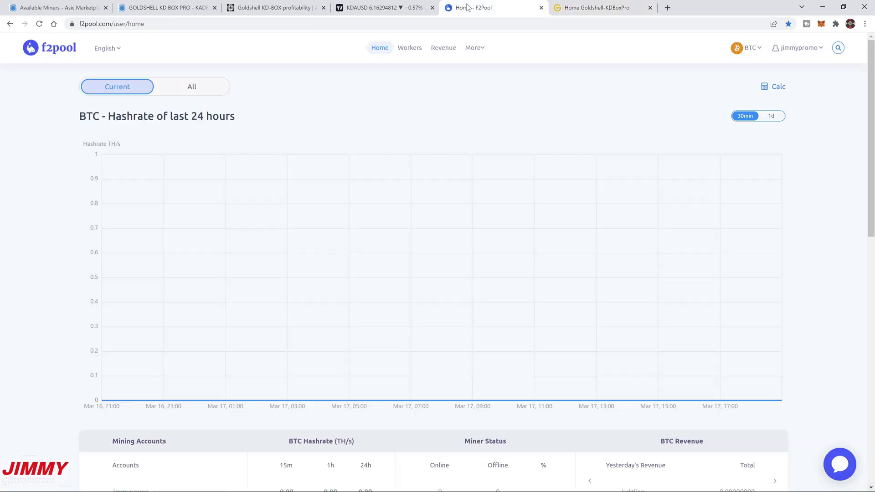
{"action": "left_click", "coordinate": [750, 52]}
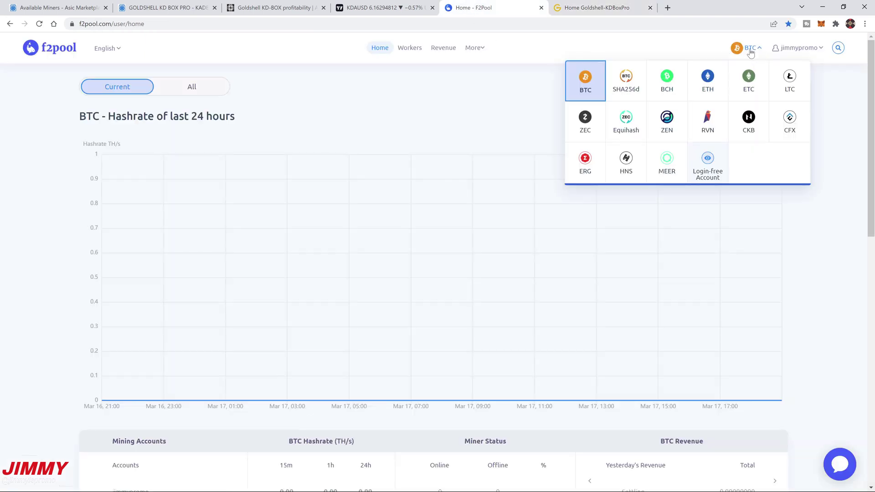
{"action": "left_click", "coordinate": [708, 159]}
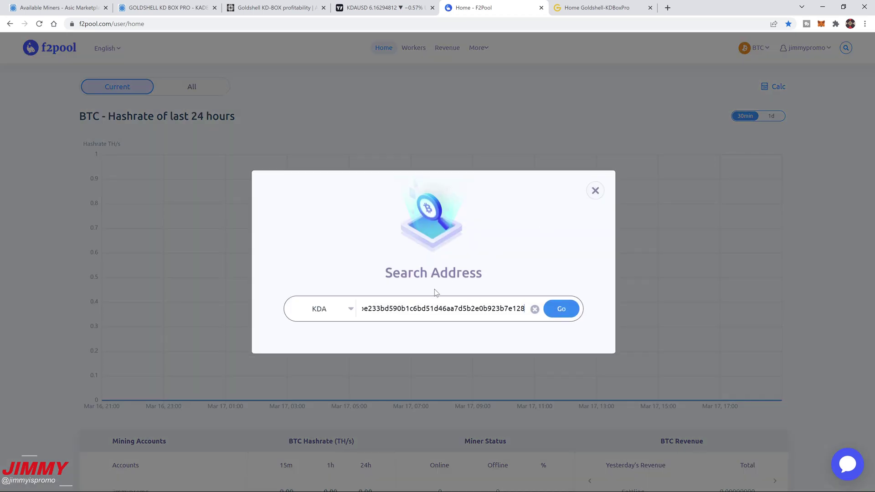
{"action": "left_click", "coordinate": [492, 308]}
{"action": "left_click", "coordinate": [536, 310]}
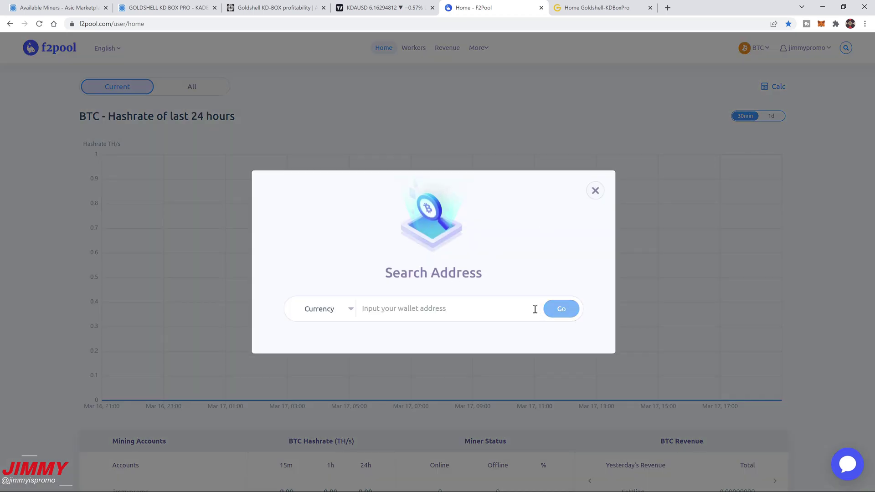
{"action": "left_click", "coordinate": [438, 308]}
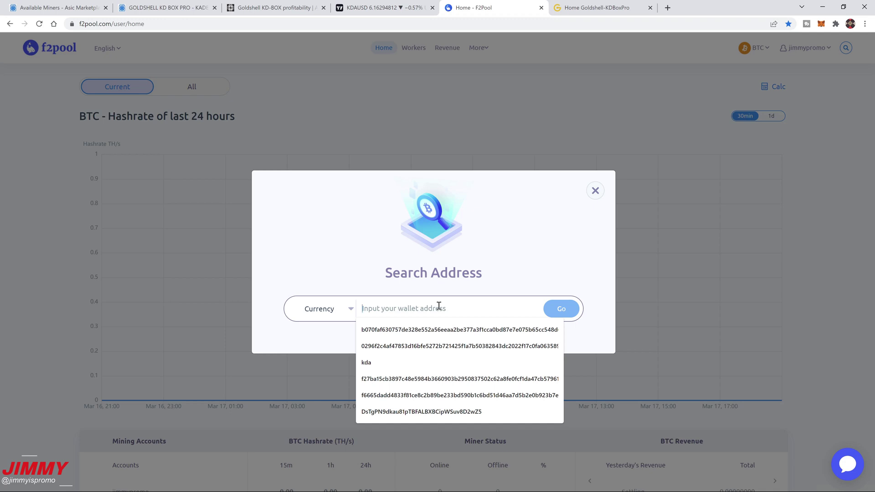
{"action": "key", "text": "ctrl+v"}
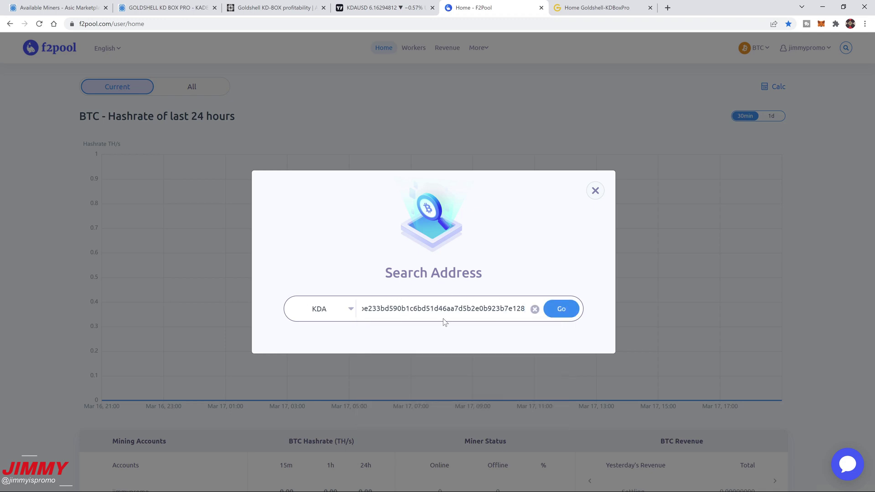
{"action": "left_click", "coordinate": [560, 313]}
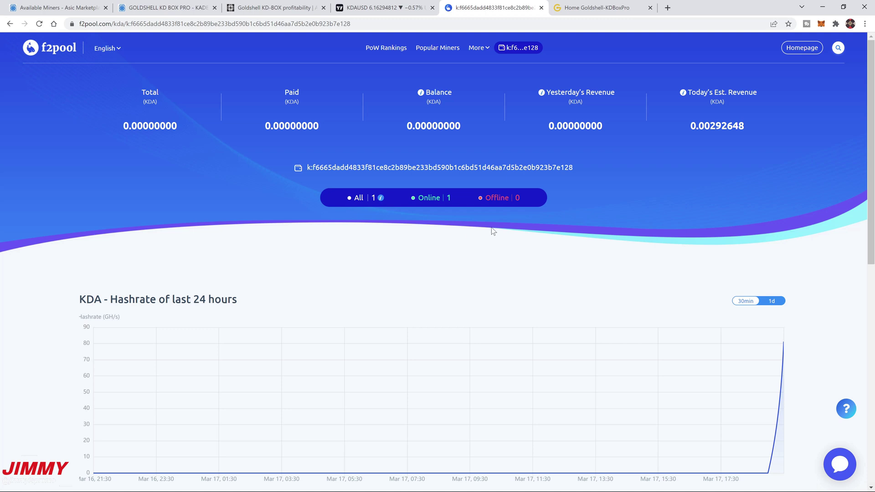
{"action": "left_click", "coordinate": [466, 228]}
{"action": "scroll", "coordinate": [487, 228], "scroll_direction": "down", "scroll_amount": 2}
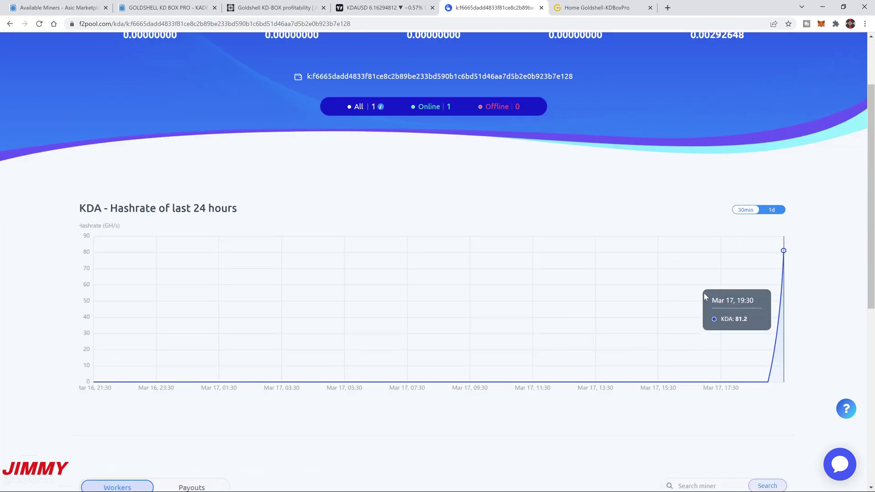
{"action": "scroll", "coordinate": [326, 260], "scroll_direction": "down", "scroll_amount": 6}
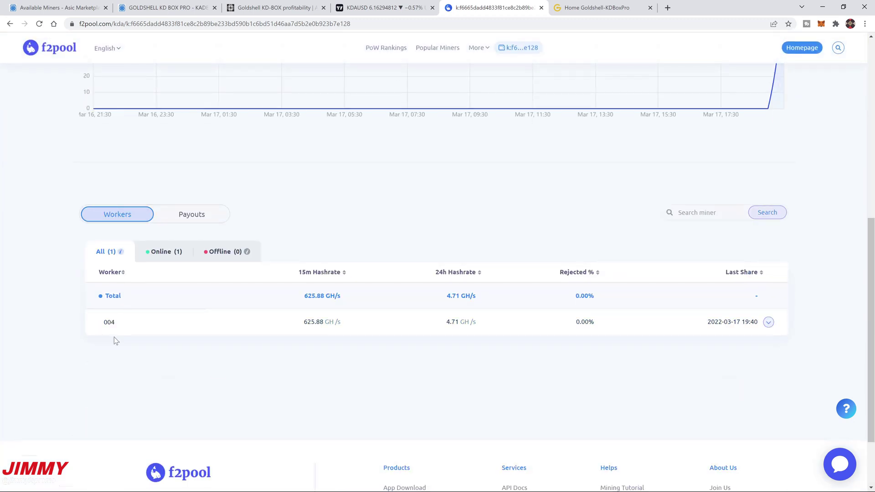
{"action": "left_click_drag", "start_coordinate": [99, 341], "coordinate": [144, 349]}
{"action": "left_click", "coordinate": [94, 337]}
{"action": "left_click", "coordinate": [309, 322]}
{"action": "left_click", "coordinate": [769, 323]}
{"action": "scroll", "coordinate": [419, 346], "scroll_direction": "up", "scroll_amount": 8}
{"action": "scroll", "coordinate": [420, 348], "scroll_direction": "down", "scroll_amount": 4}
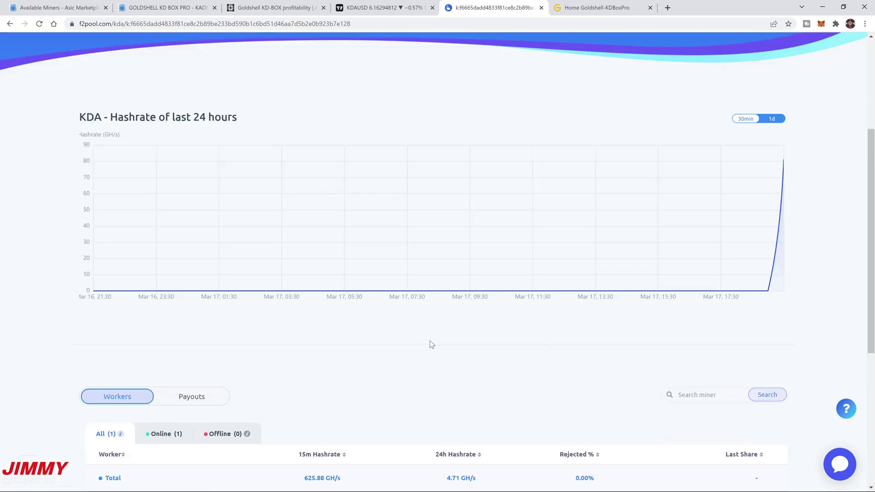
{"action": "left_click", "coordinate": [214, 391]}
{"action": "scroll", "coordinate": [508, 346], "scroll_direction": "down", "scroll_amount": 4}
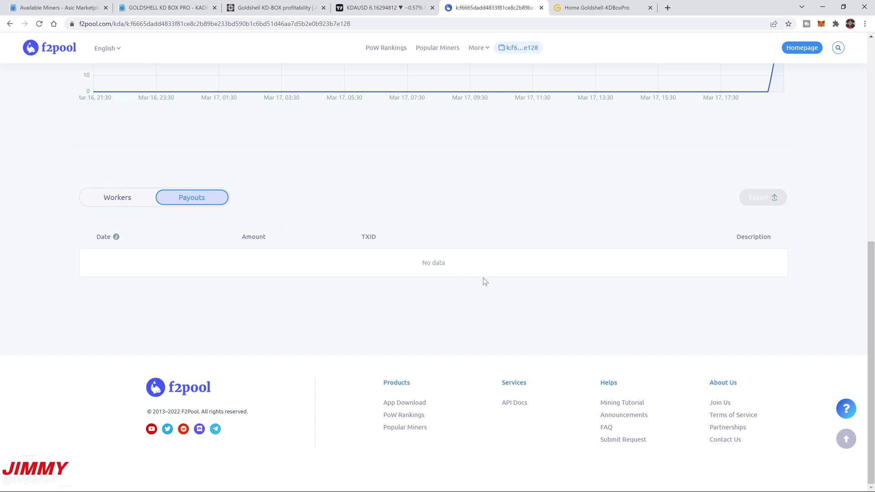
{"action": "scroll", "coordinate": [345, 288], "scroll_direction": "up", "scroll_amount": 6}
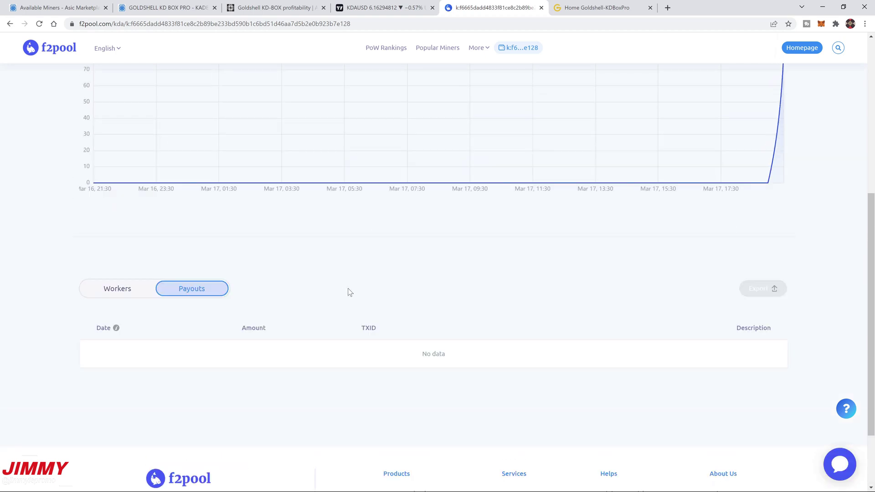
{"action": "scroll", "coordinate": [389, 310], "scroll_direction": "down", "scroll_amount": 4}
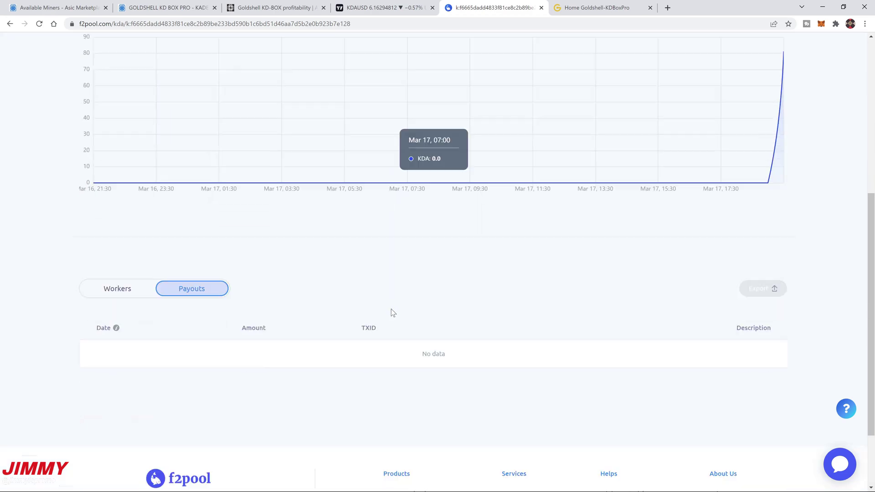
{"action": "left_click", "coordinate": [130, 292]}
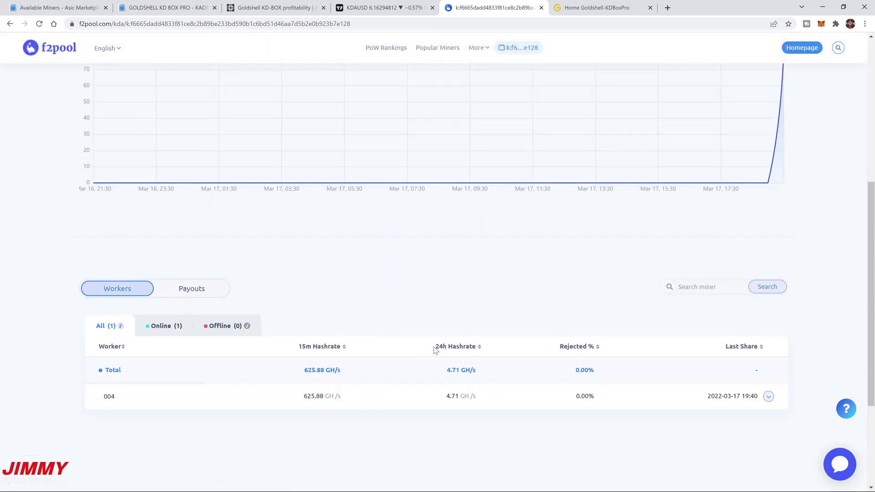
{"action": "scroll", "coordinate": [438, 347], "scroll_direction": "up", "scroll_amount": 6}
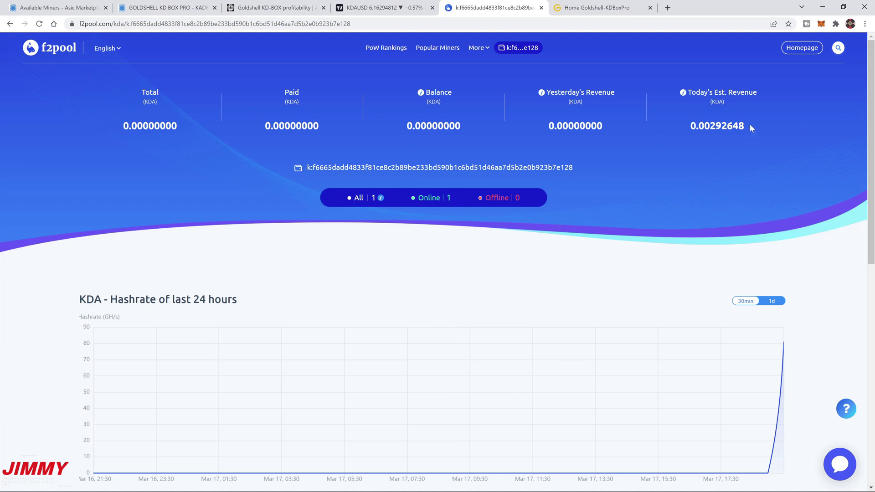
{"action": "left_click_drag", "start_coordinate": [750, 125], "coordinate": [653, 133]}
{"action": "left_click", "coordinate": [731, 157]}
Step: Check the Goldshell-KDBoxPro dashboard, then step back through the open tabs to the Available Miners listing
{"action": "left_click", "coordinate": [597, 3]}
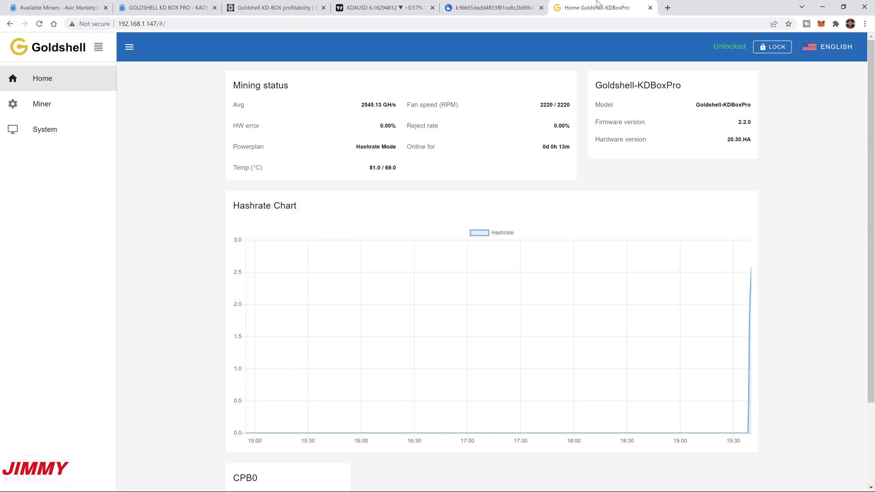
{"action": "left_click", "coordinate": [494, 7]}
{"action": "left_click", "coordinate": [388, 7]}
{"action": "left_click", "coordinate": [274, 7]}
{"action": "left_click", "coordinate": [167, 8]}
{"action": "left_click", "coordinate": [57, 7]}
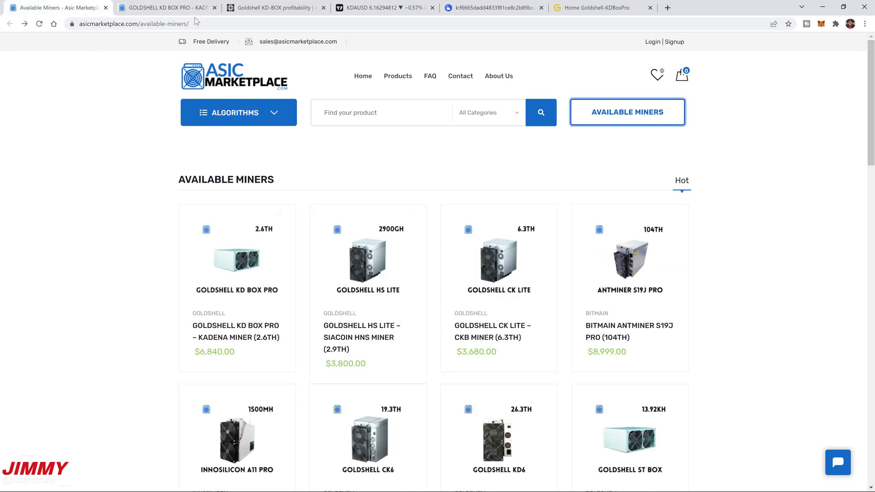
Step: Revisit the KD BOX PRO, KD-BOX profitability and KDAUSD tabs, ending on F2Pool's KDA worker statistics
{"action": "left_click", "coordinate": [182, 9]}
{"action": "left_click", "coordinate": [283, 8]}
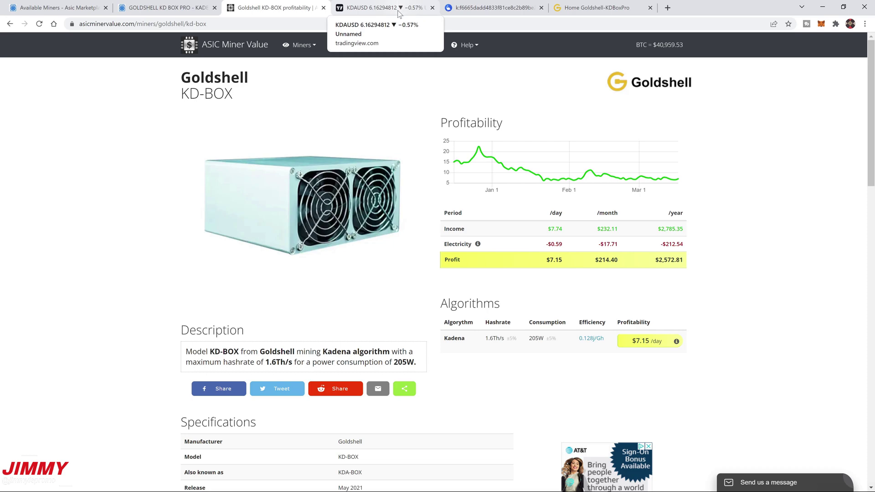
{"action": "left_click", "coordinate": [398, 5]}
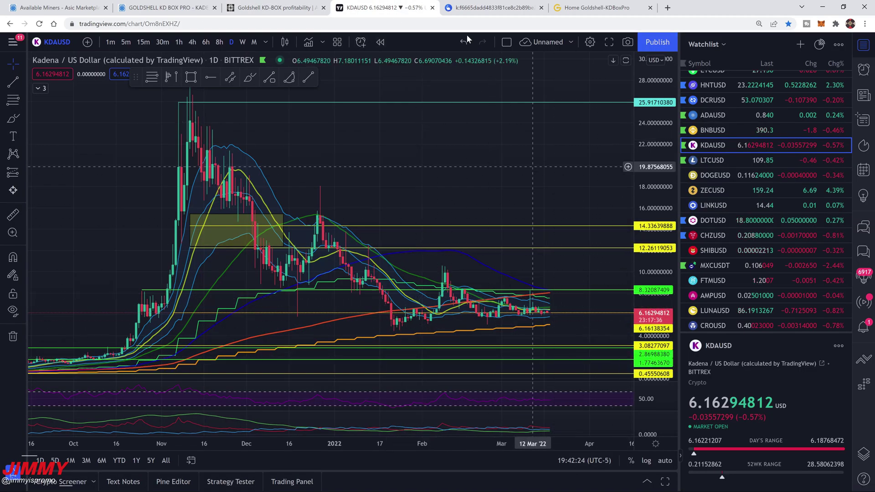
{"action": "left_click", "coordinate": [492, 7]}
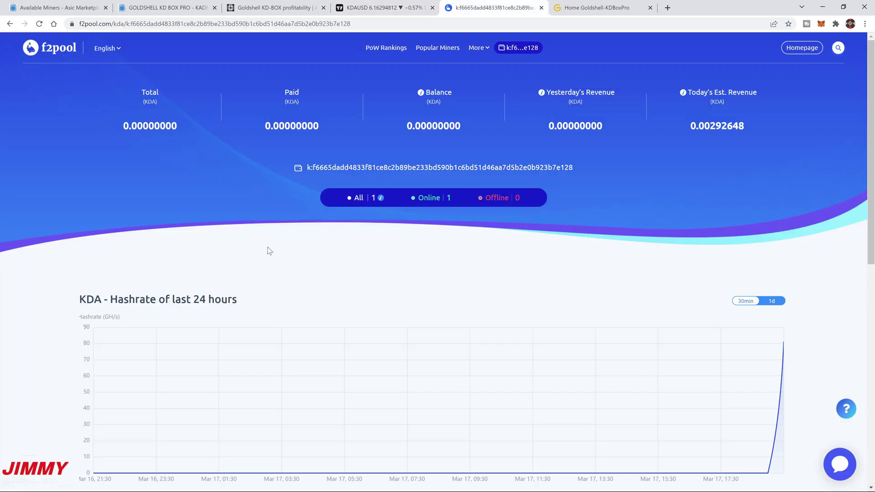
Step: Minimize Chrome, confirm ZelCore's Kadena Mining wallet shows a 0 KDA balance, then minimize ZelCore
{"action": "left_click", "coordinate": [824, 7]}
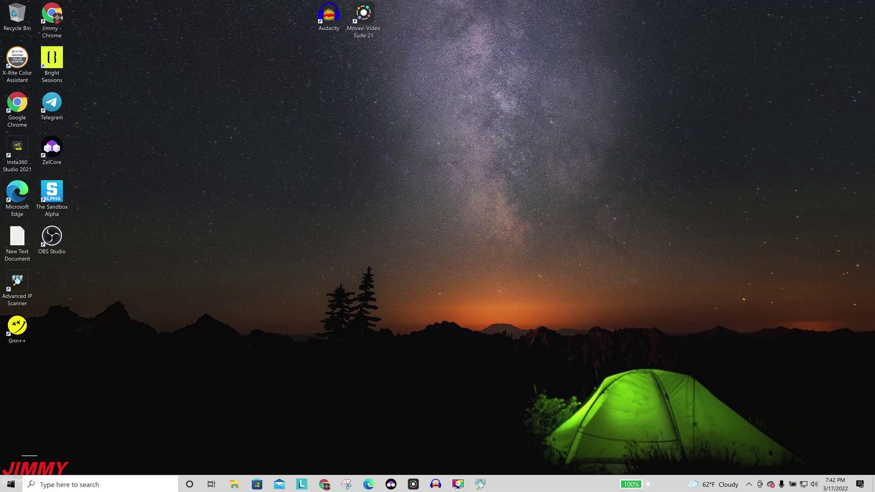
{"action": "left_click", "coordinate": [392, 484]}
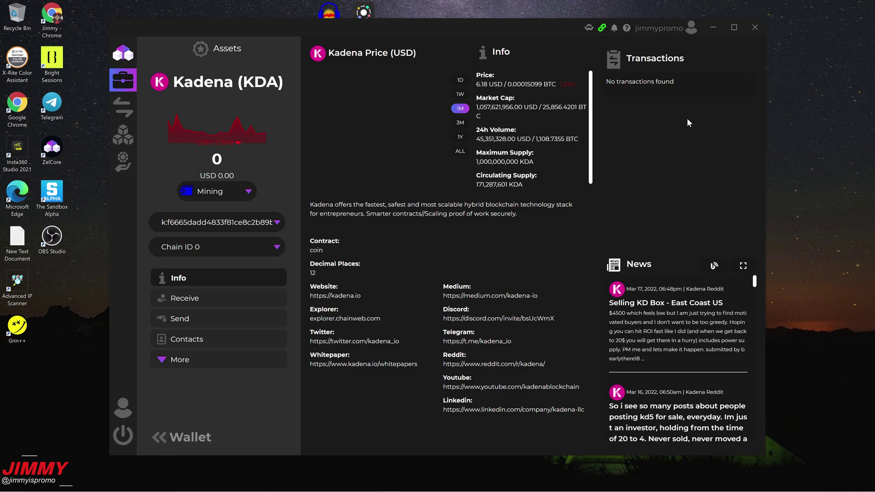
{"action": "left_click", "coordinate": [714, 28]}
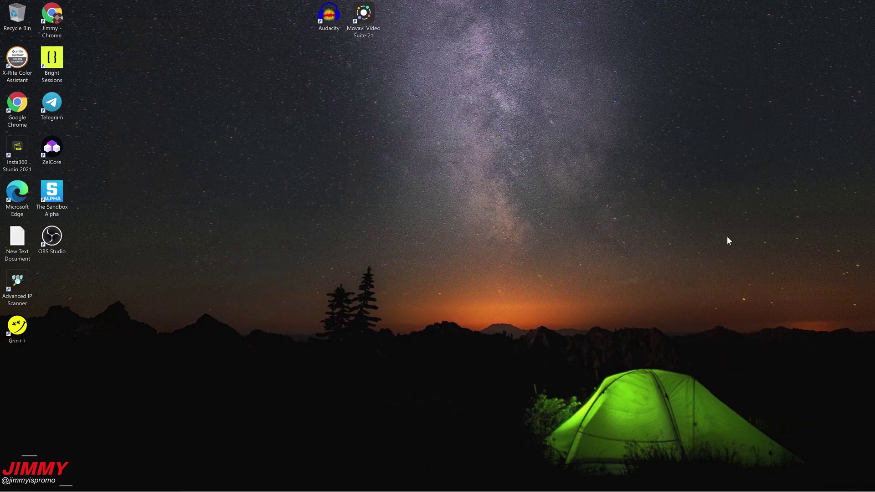